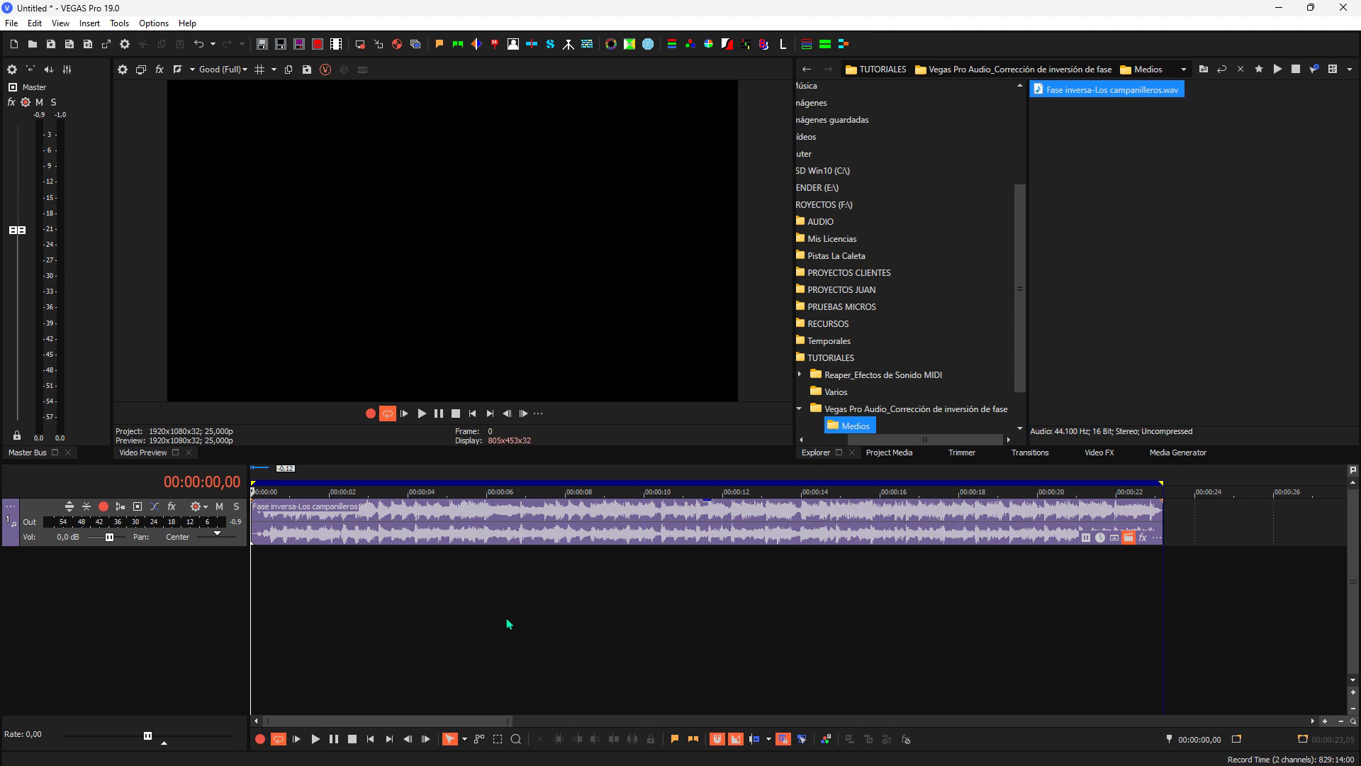
# Play the audio track in stereo to hear how it sounds, and return to the start of the timeline.
pyautogui.press('space')
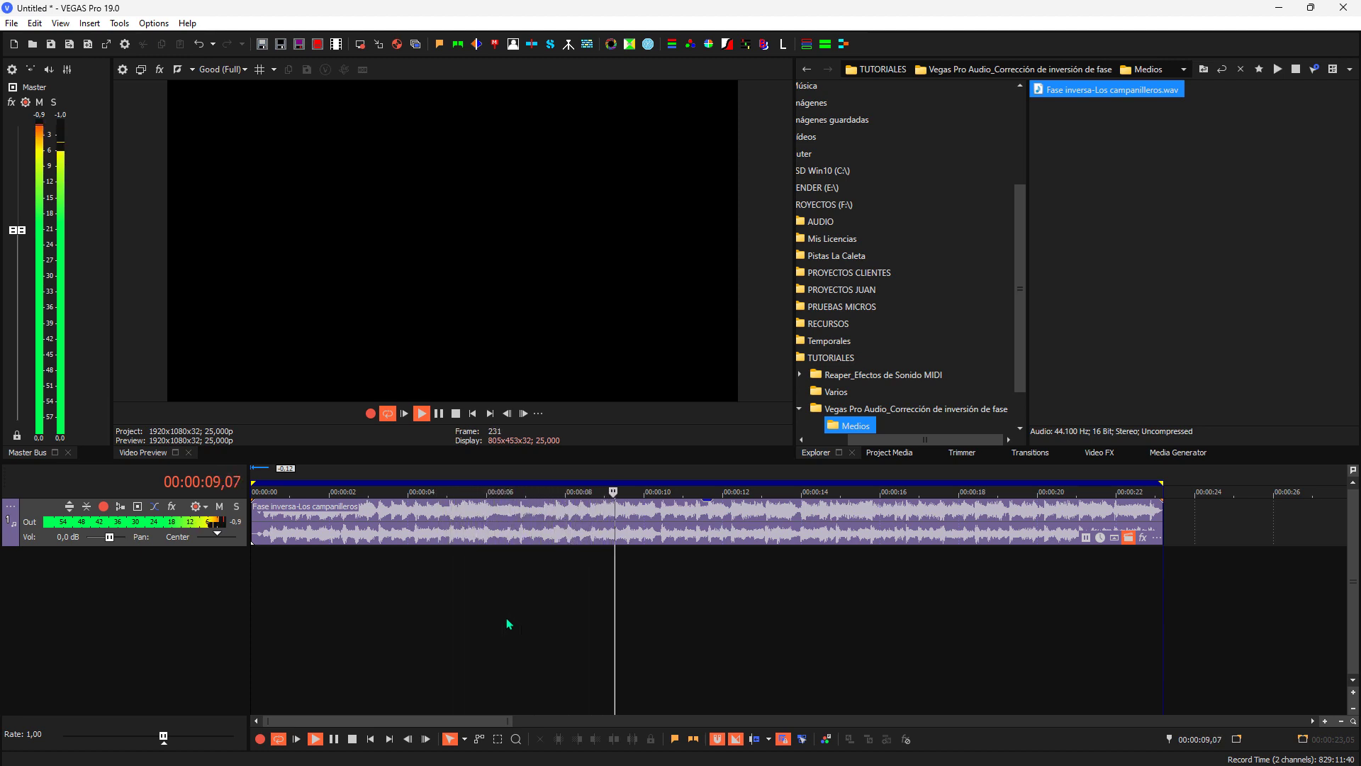
pyautogui.press('Return')
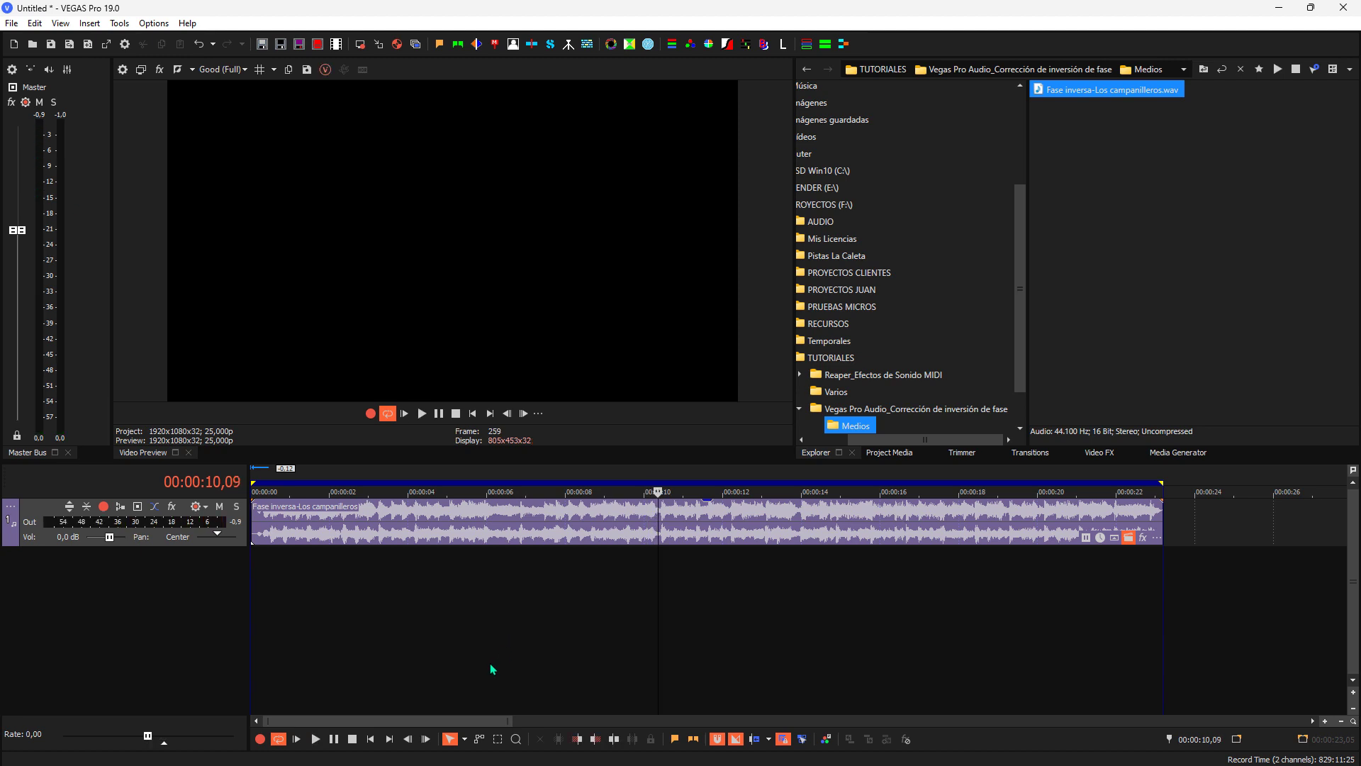
pyautogui.click(370, 739)
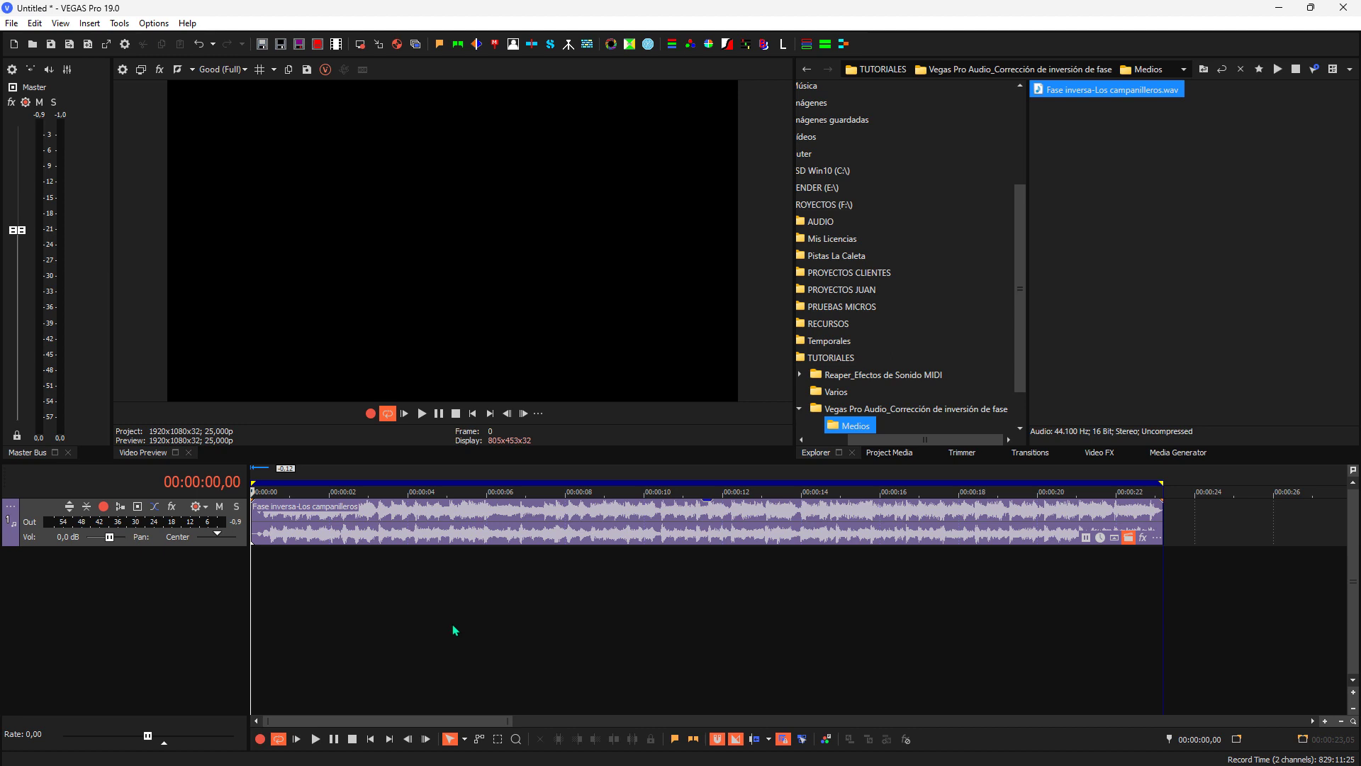
# Play the track from the start and switch the master output to a mono downmix to compare the sound.
pyautogui.click(30, 71)
pyautogui.click(31, 71)
pyautogui.click(315, 738)
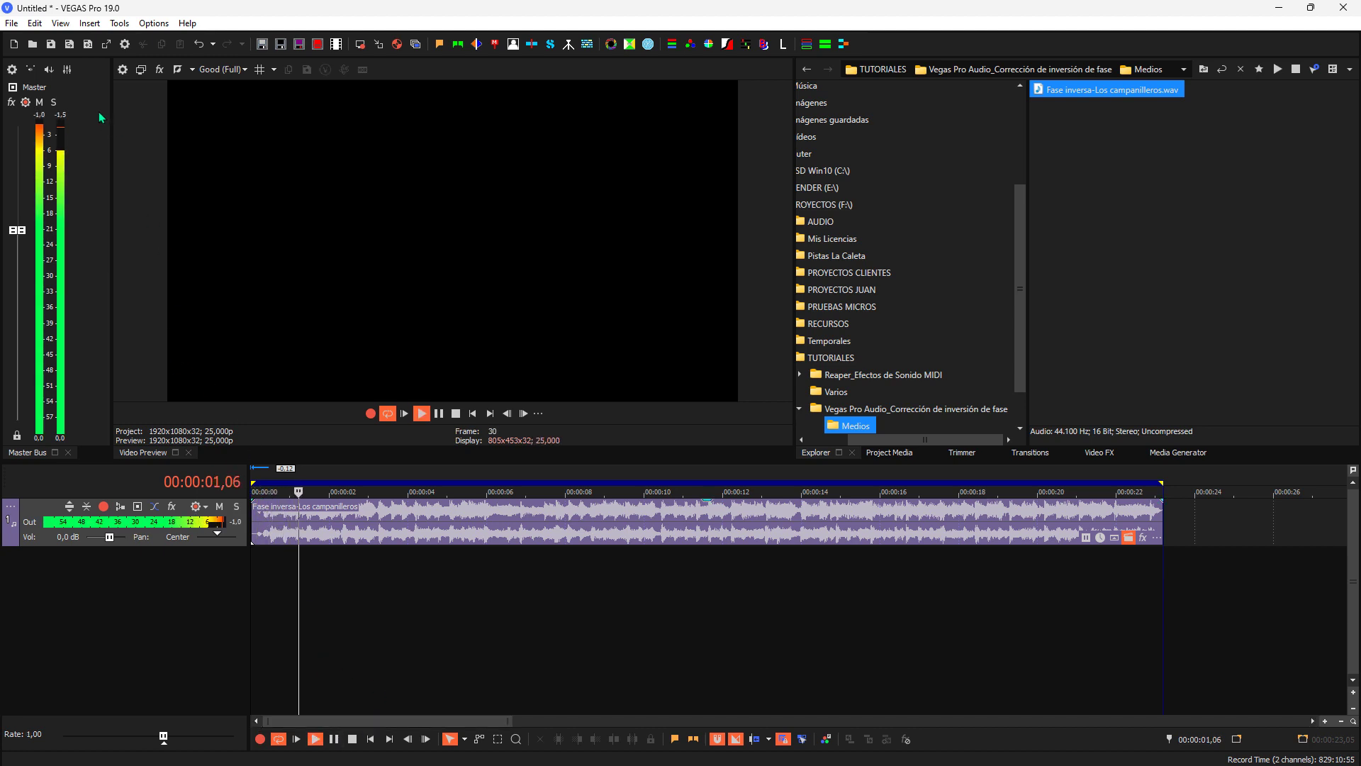
pyautogui.click(32, 70)
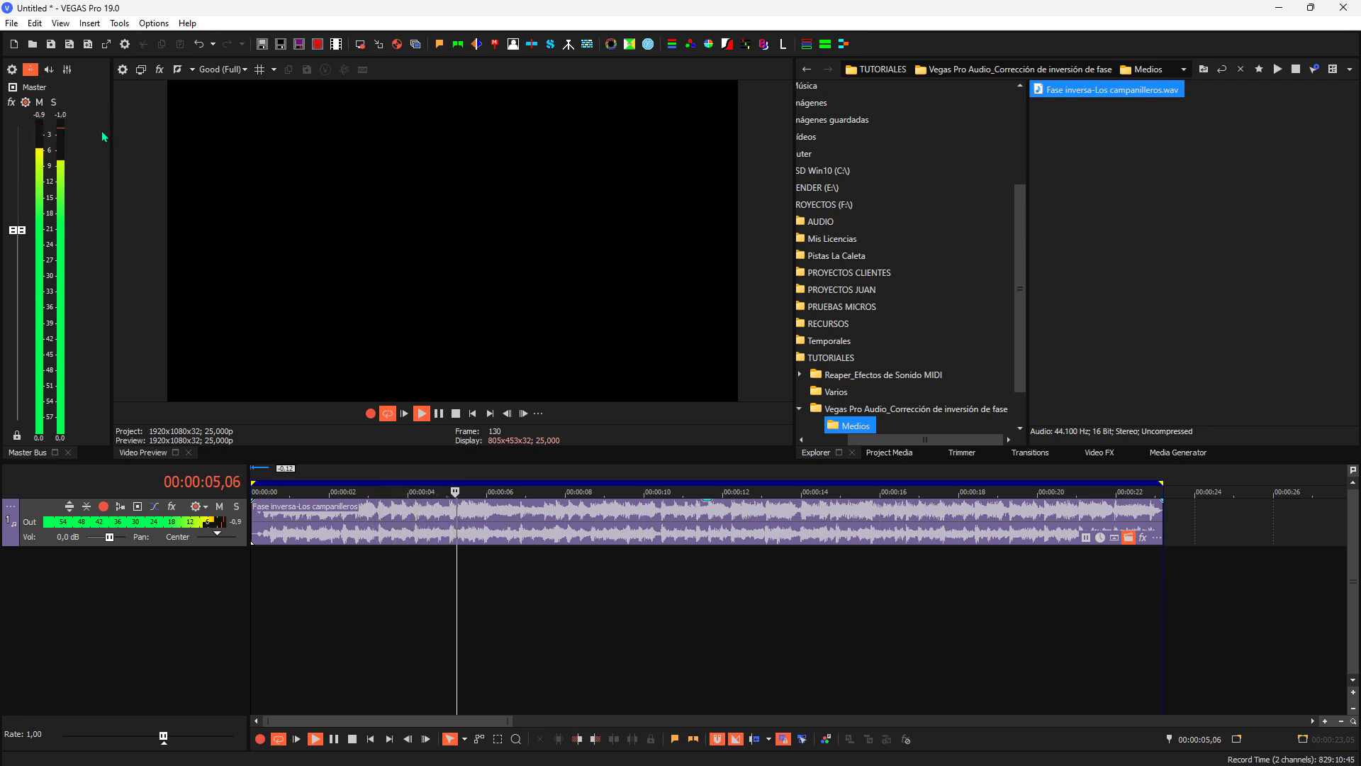
pyautogui.click(353, 739)
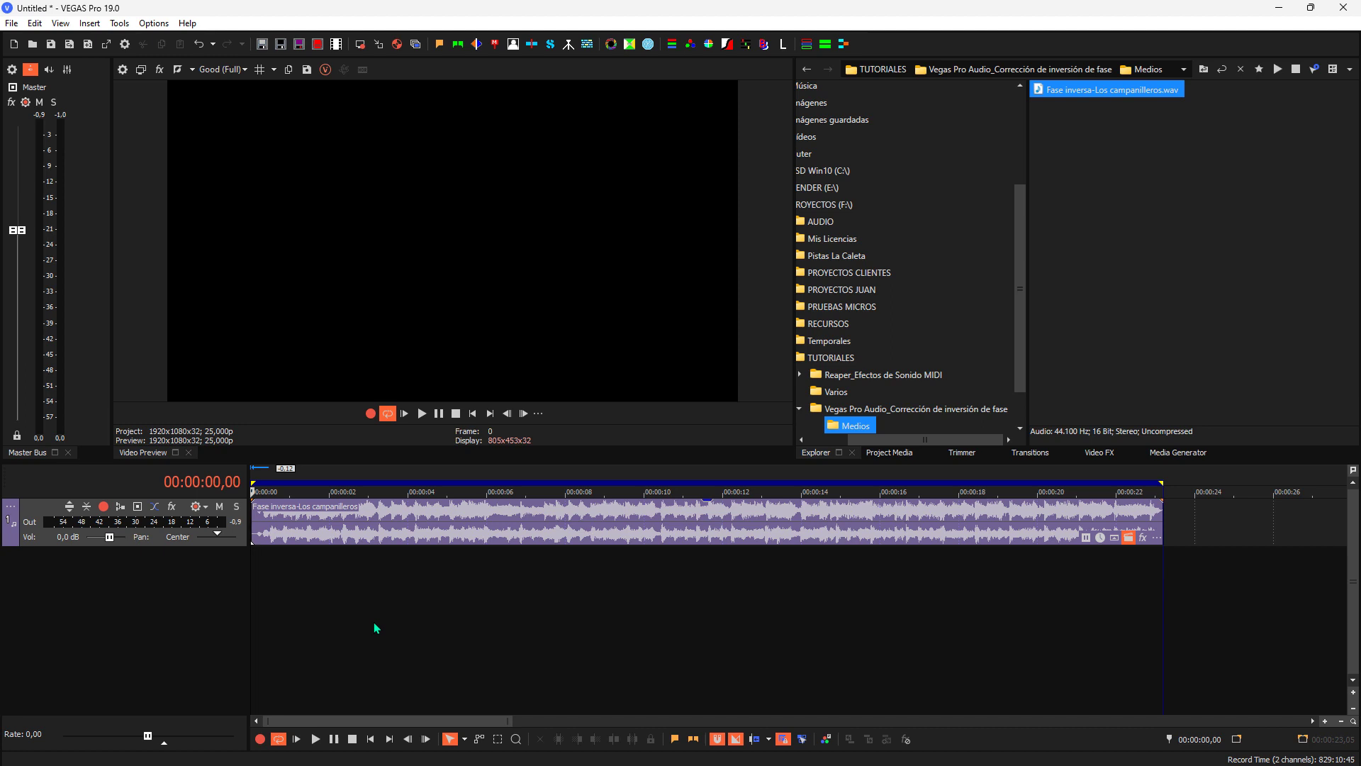
# Turn off the master downmix, play in stereo from about 00:00:02,18, and return to the start of the timeline.
pyautogui.click(30, 68)
pyautogui.click(358, 654)
pyautogui.click(324, 744)
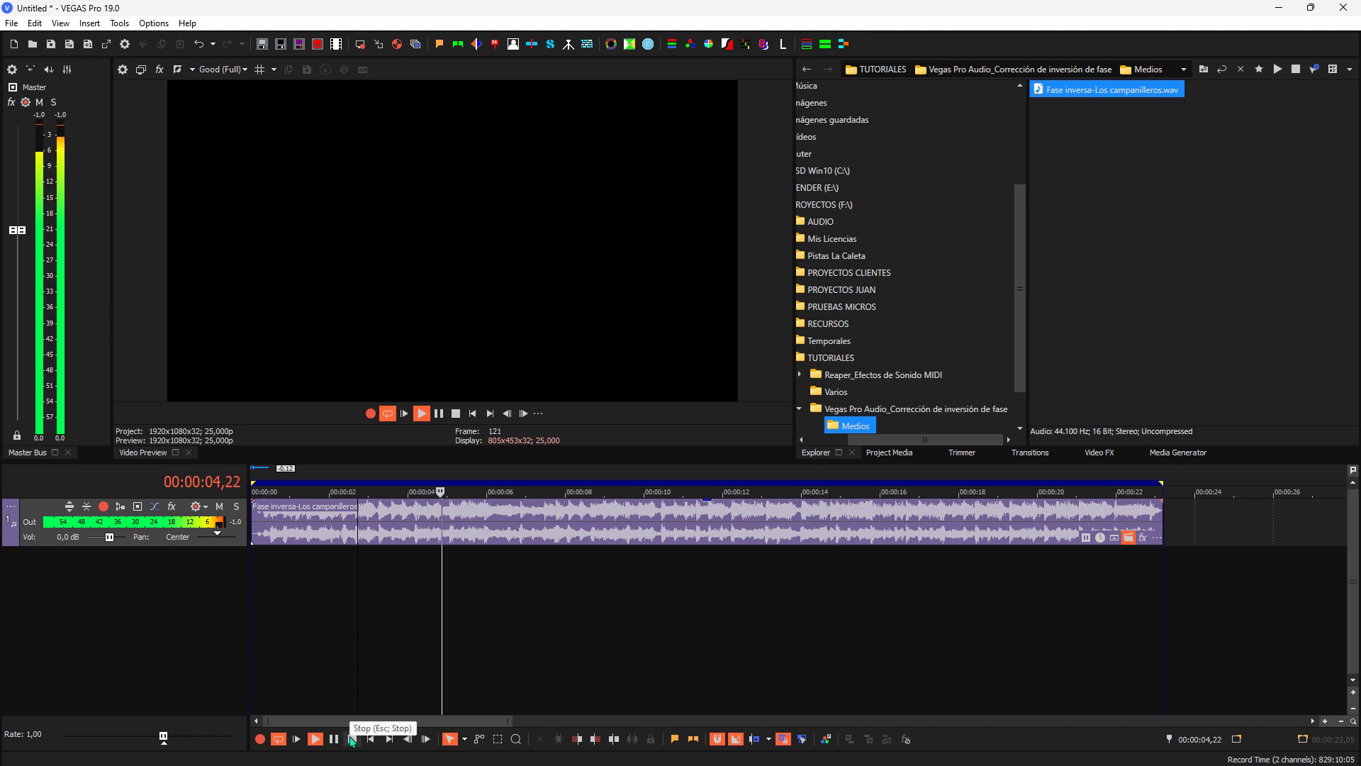
pyautogui.click(352, 740)
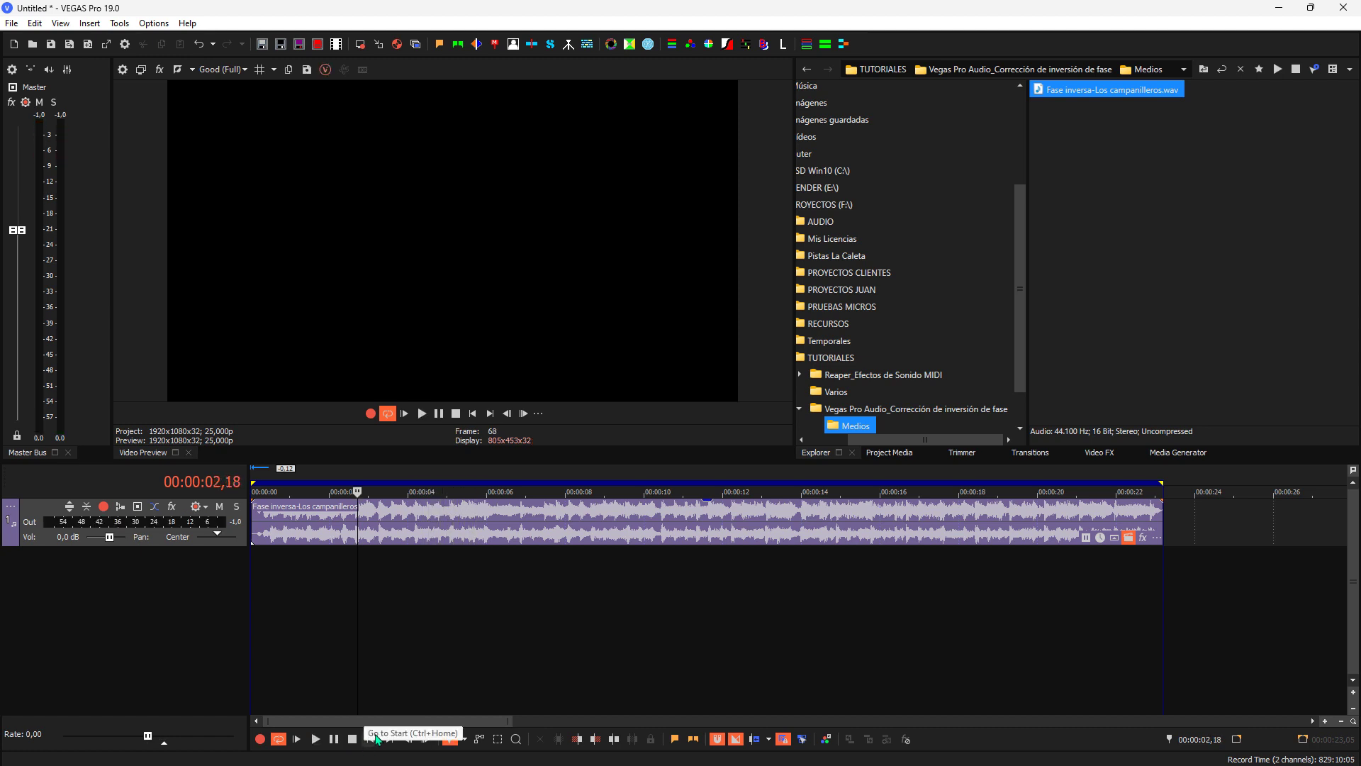
pyautogui.click(372, 739)
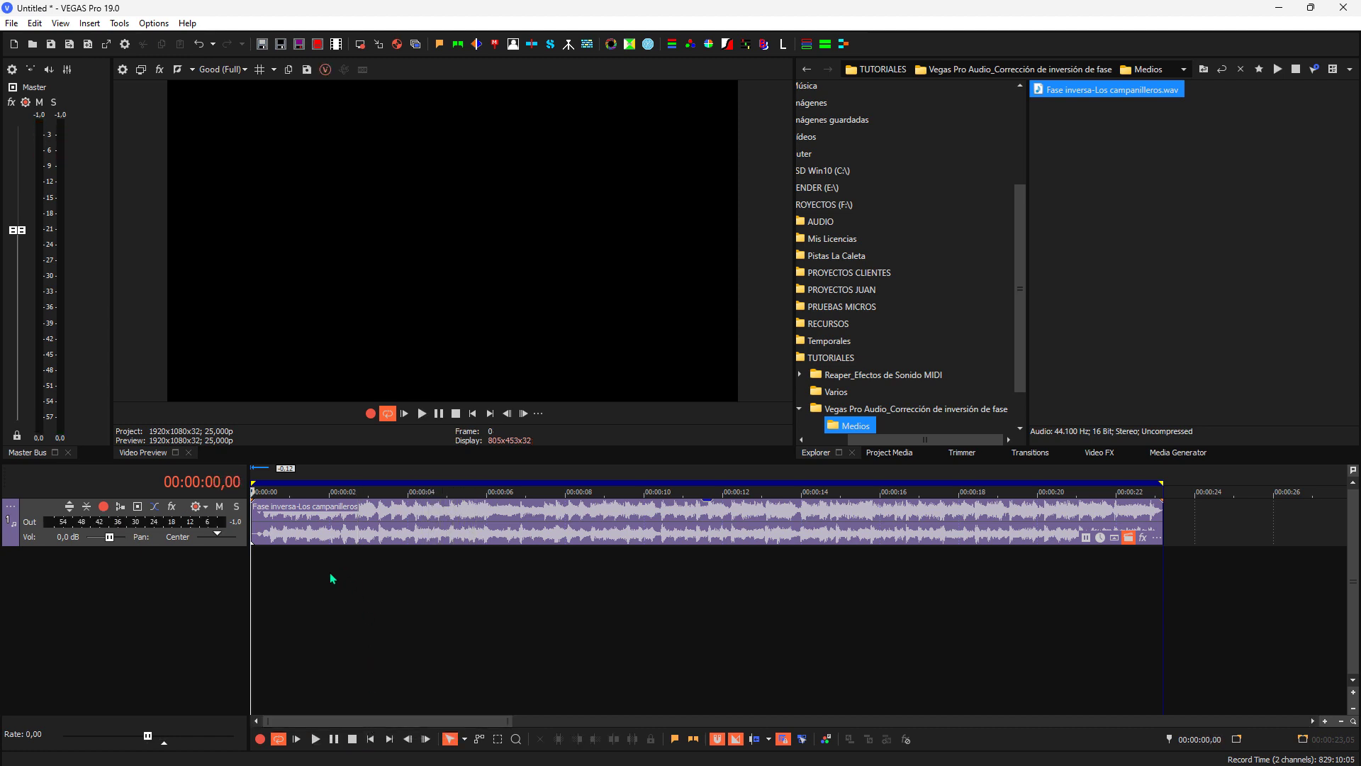
# Add the third-party StereoTool v3 plug-in to the master bus effects chain and reposition its window slightly.
pyautogui.click(11, 102)
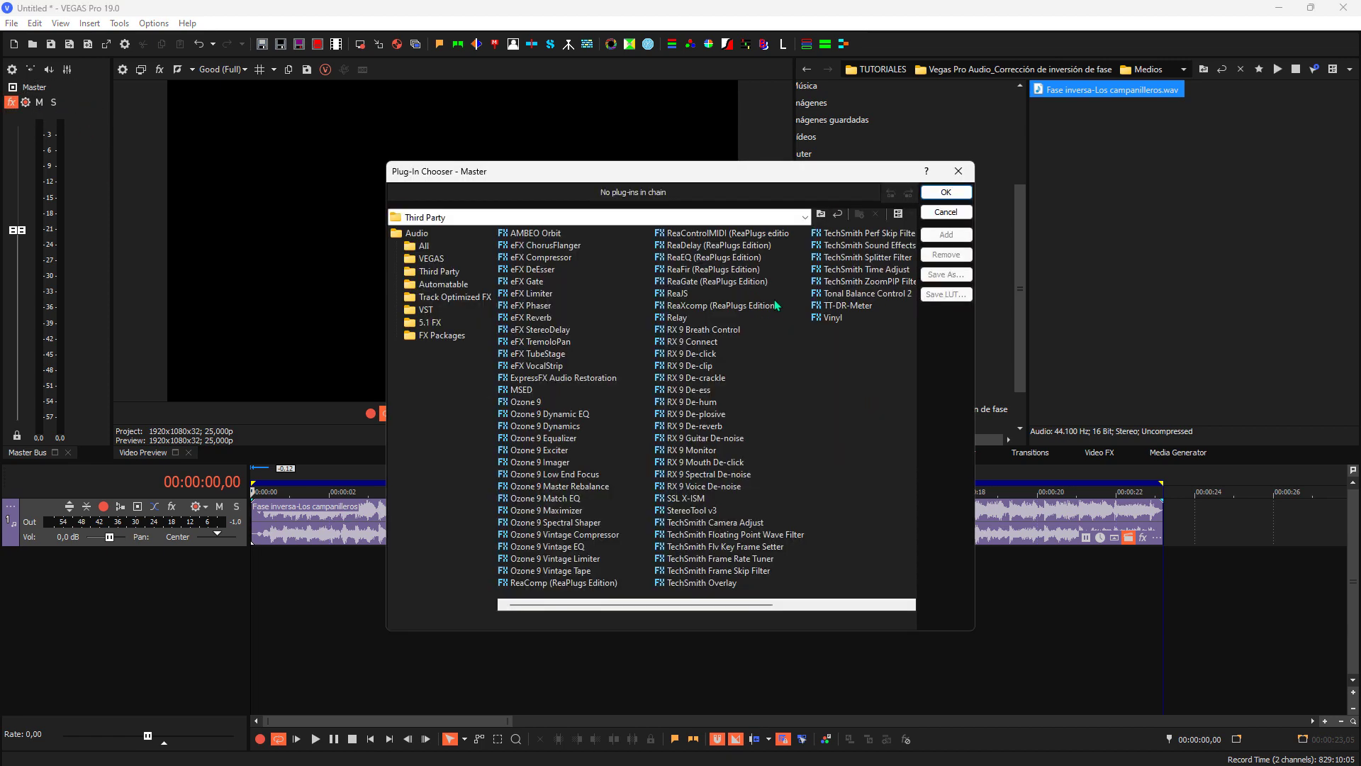
pyautogui.click(702, 511)
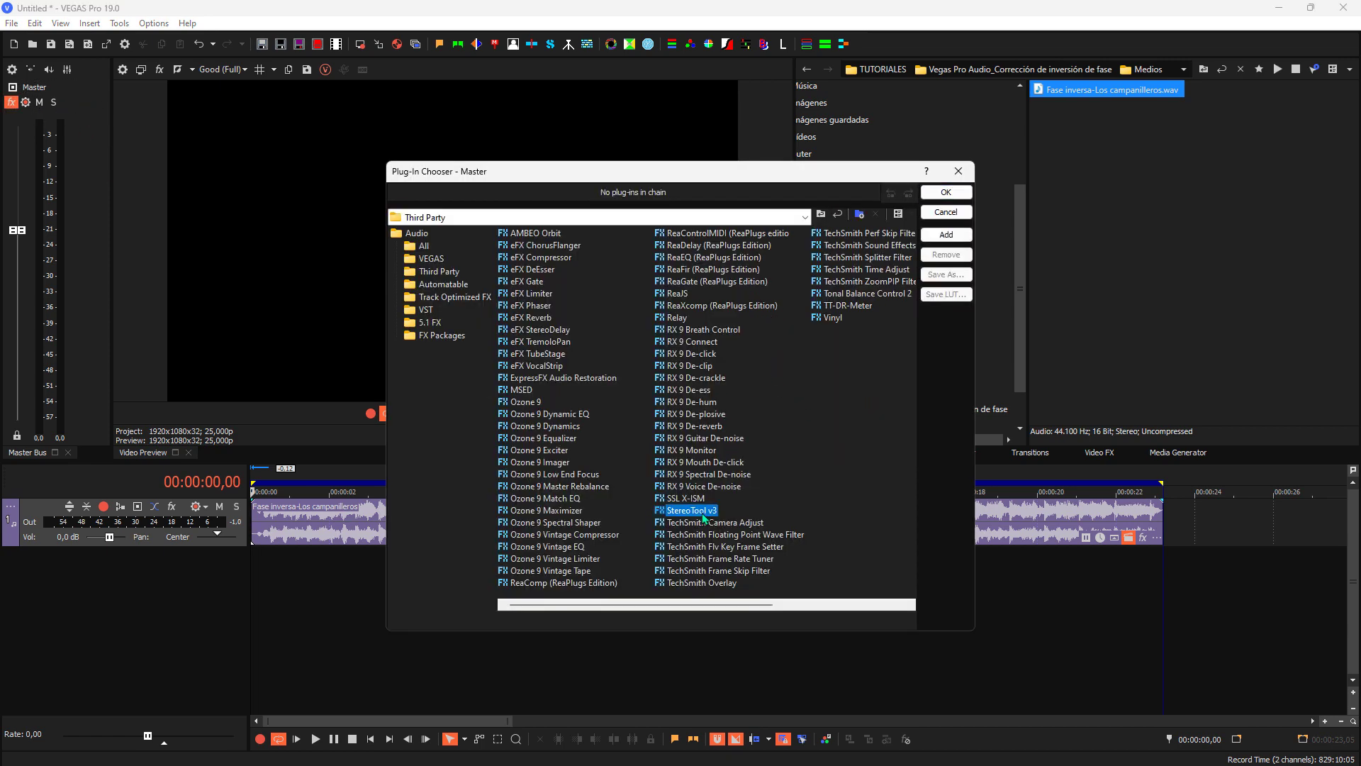
pyautogui.click(945, 235)
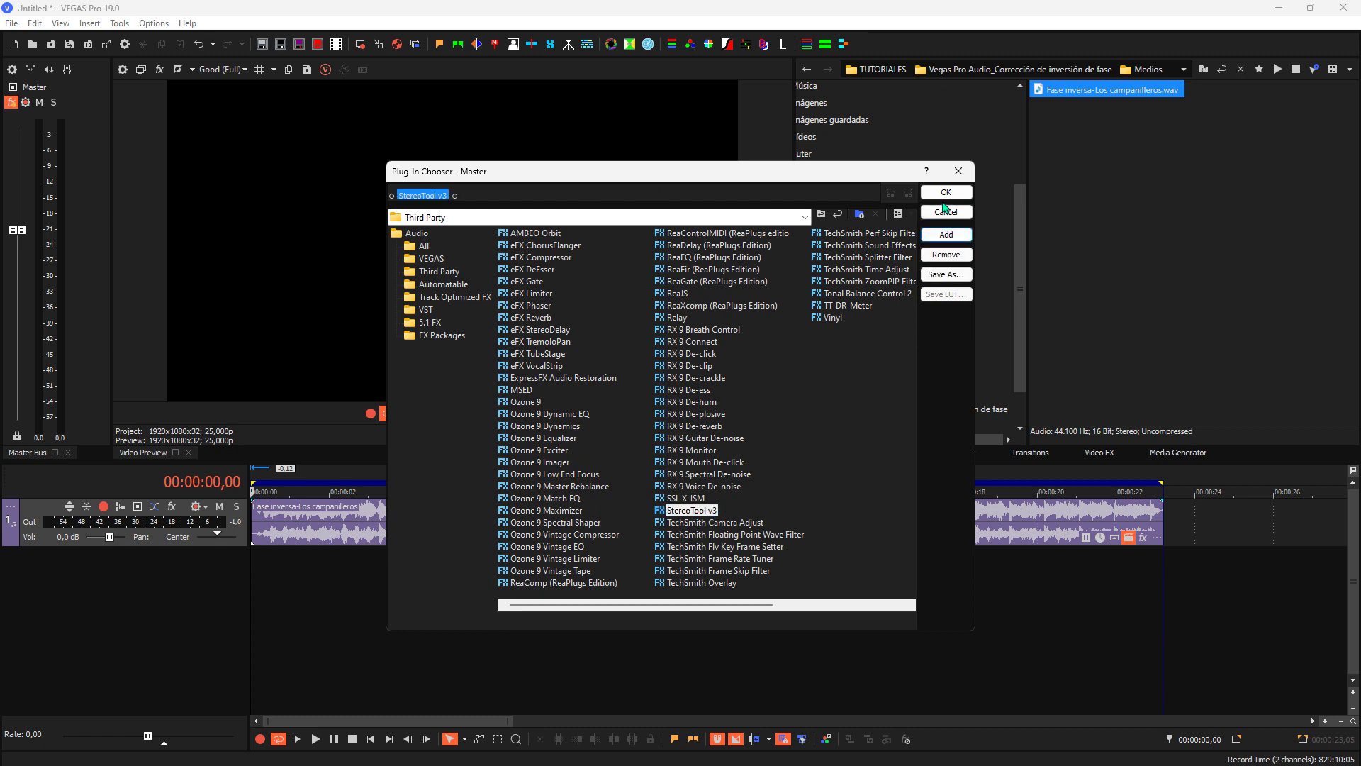
pyautogui.click(944, 193)
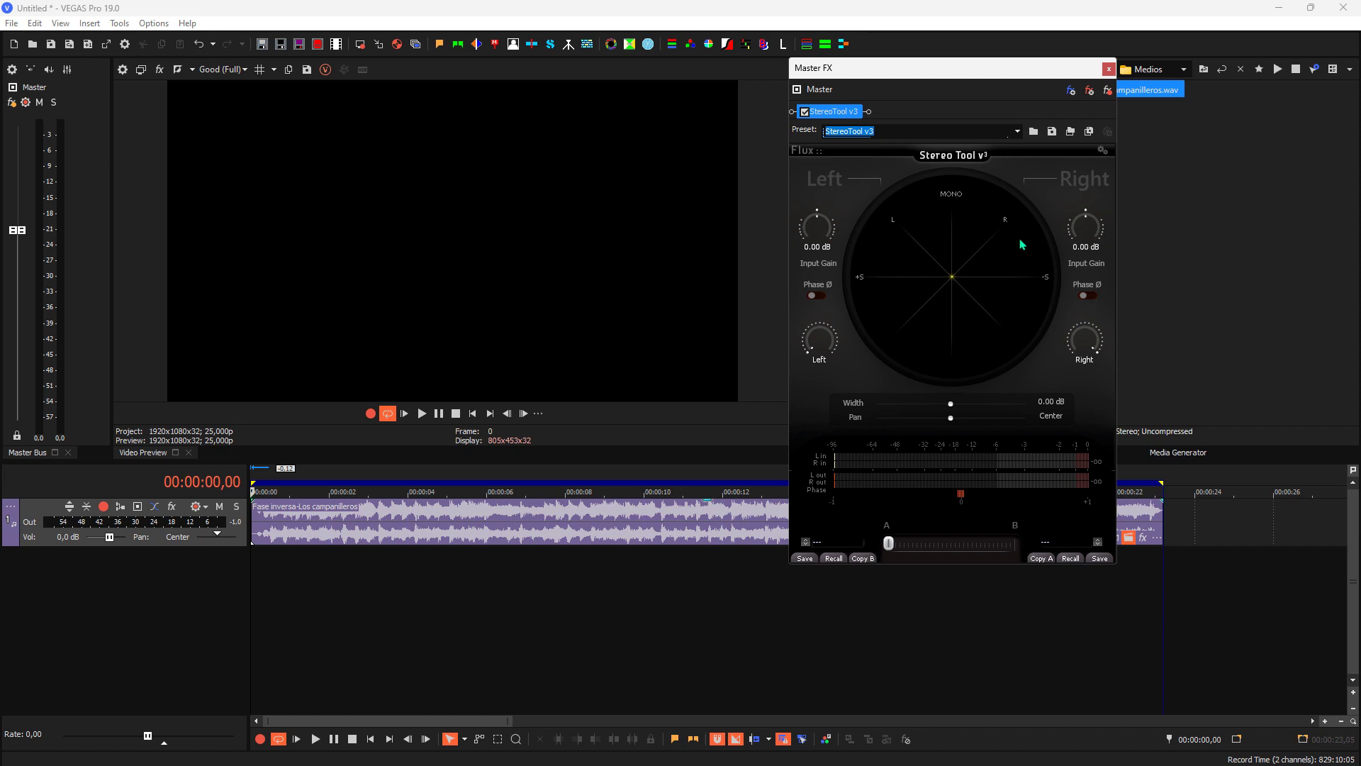
pyautogui.moveTo(959, 71)
pyautogui.mouseDown()
pyautogui.moveTo(957, 33)
pyautogui.moveTo(956, 56)
pyautogui.mouseUp()
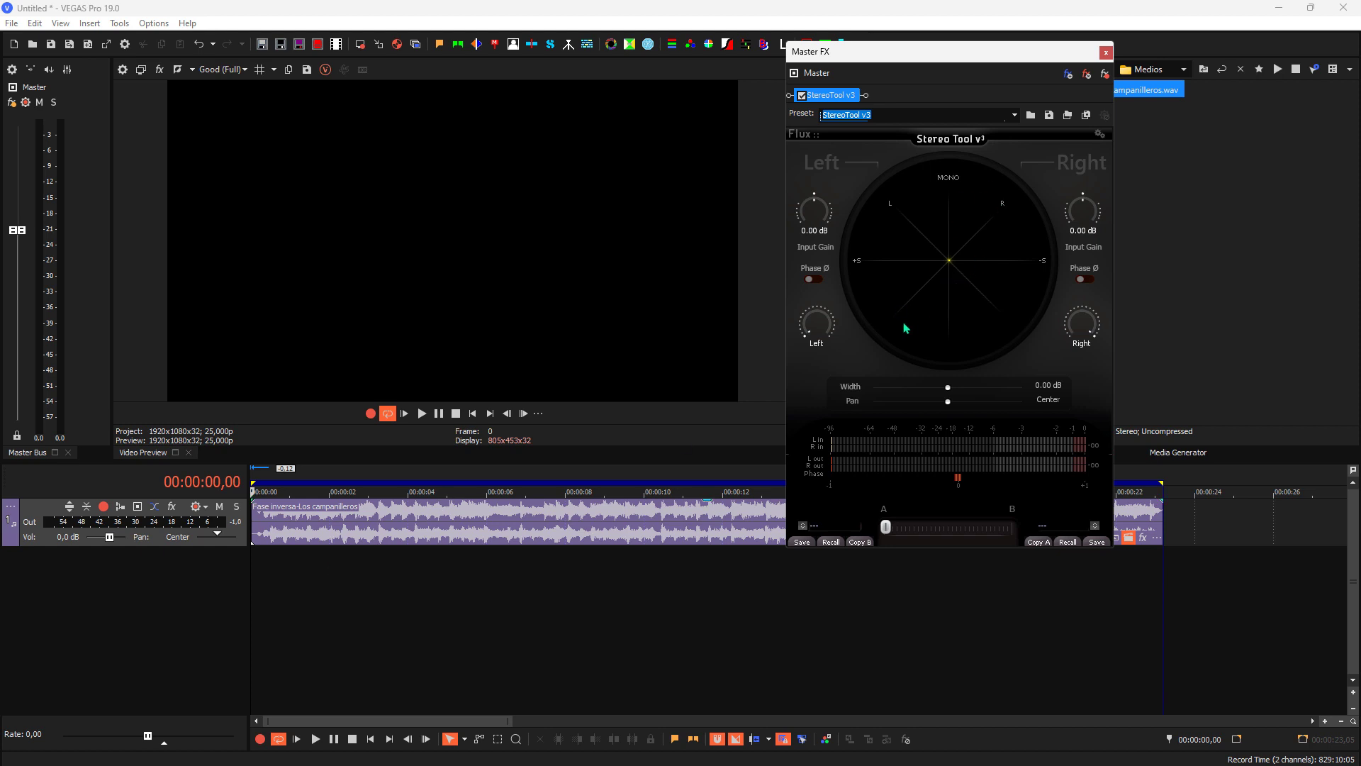
# Play several passages while examining the stereo image and phase meter in StereoTool v3, and close the effects window.
pyautogui.click(317, 740)
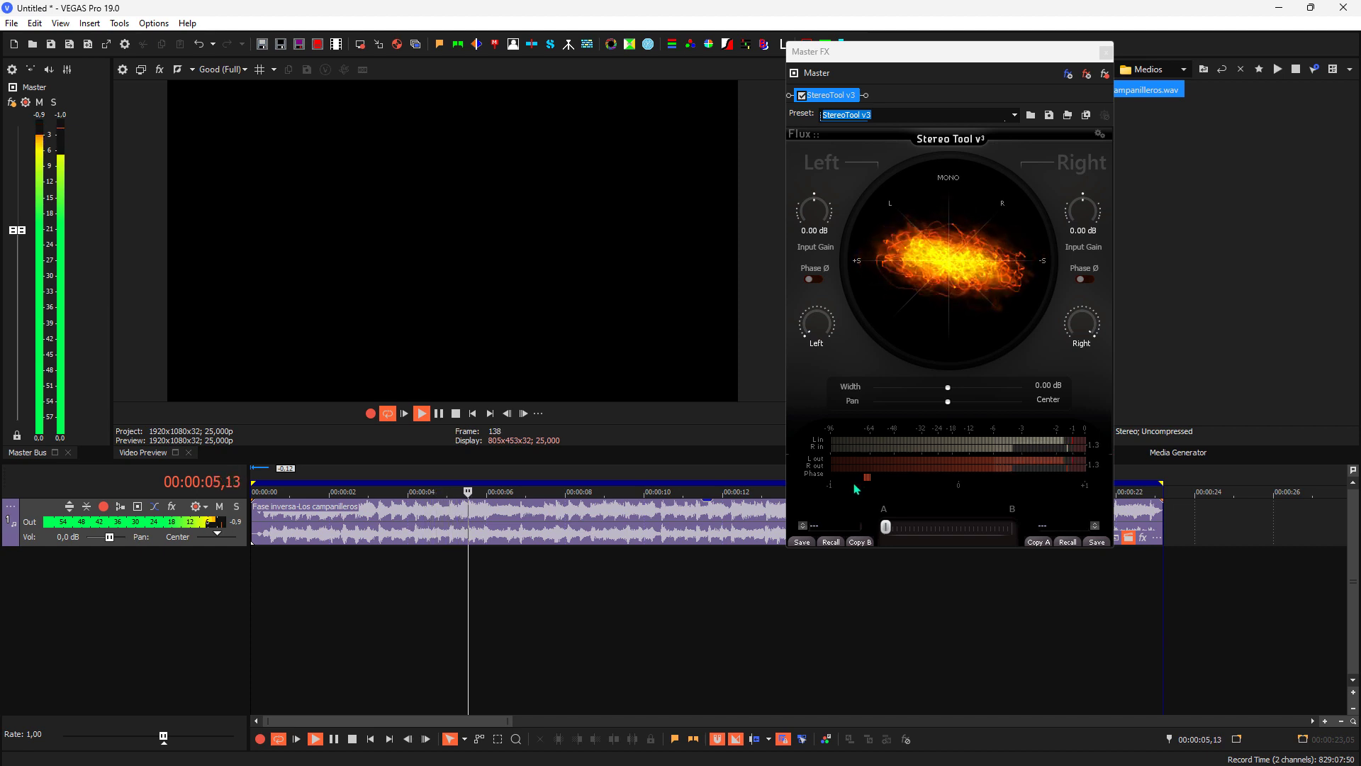
pyautogui.click(355, 739)
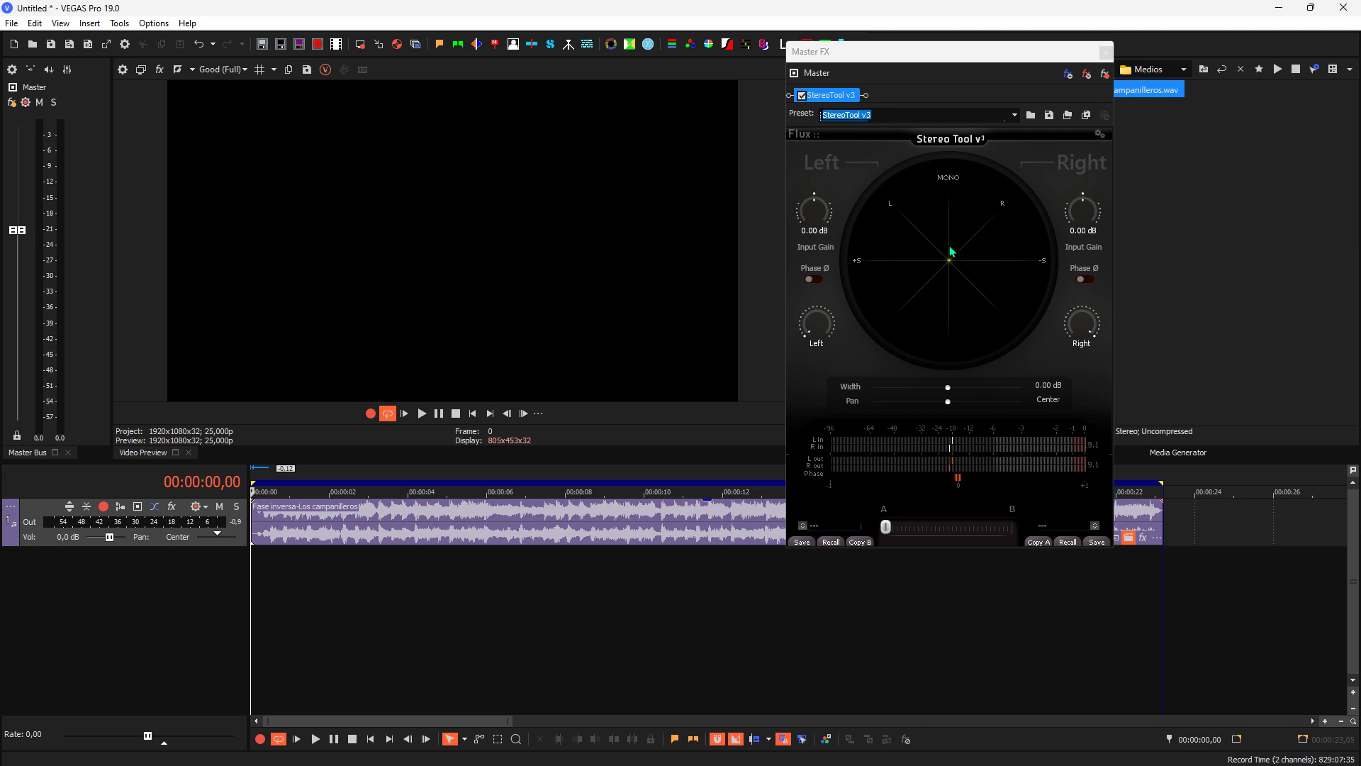
pyautogui.click(365, 602)
pyautogui.press('space')
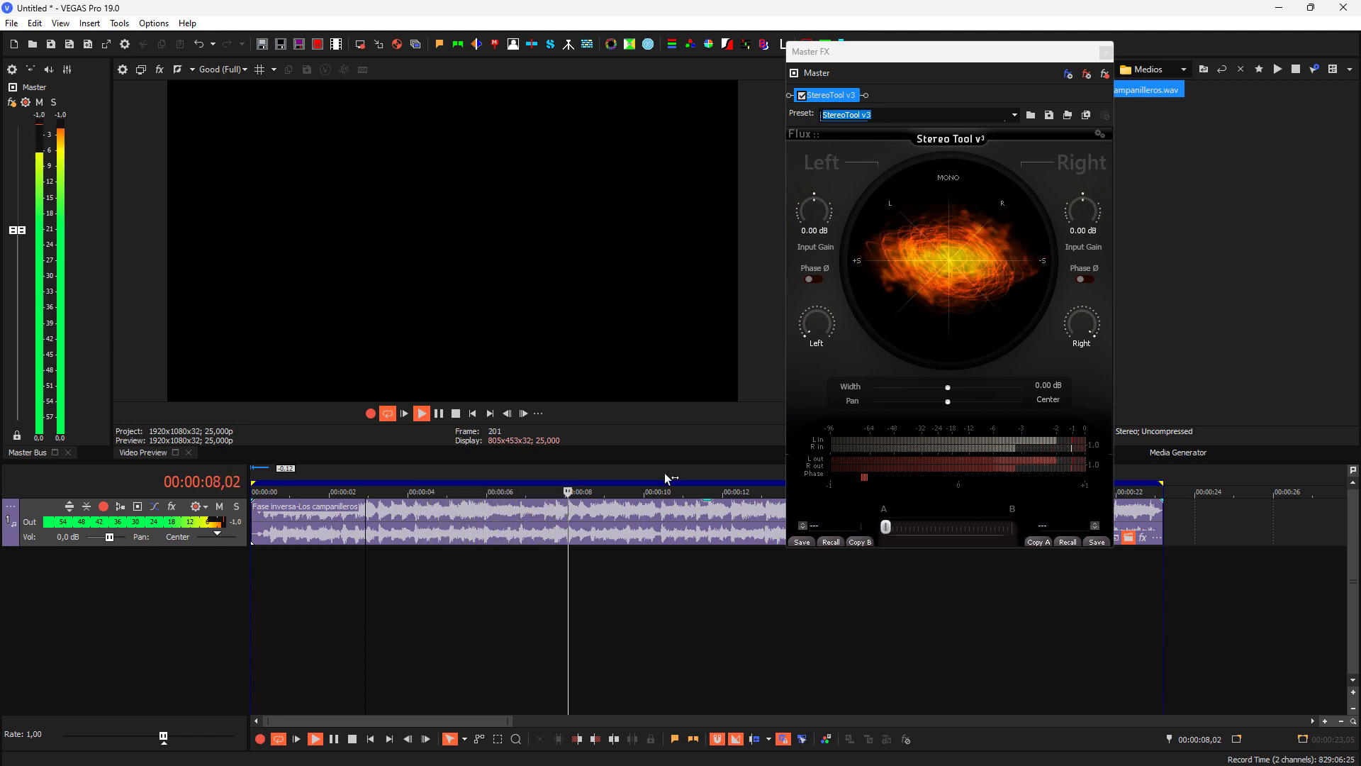
pyautogui.press('Return')
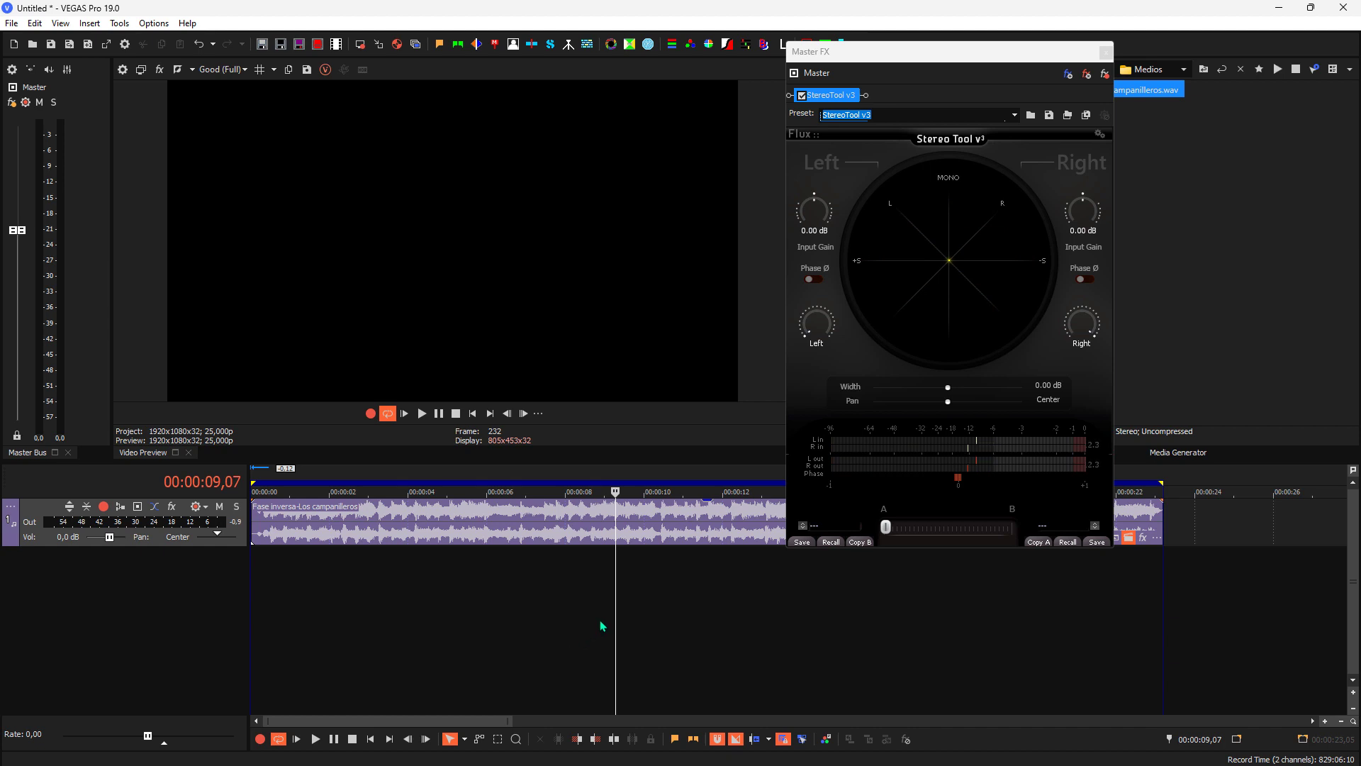
pyautogui.press('space')
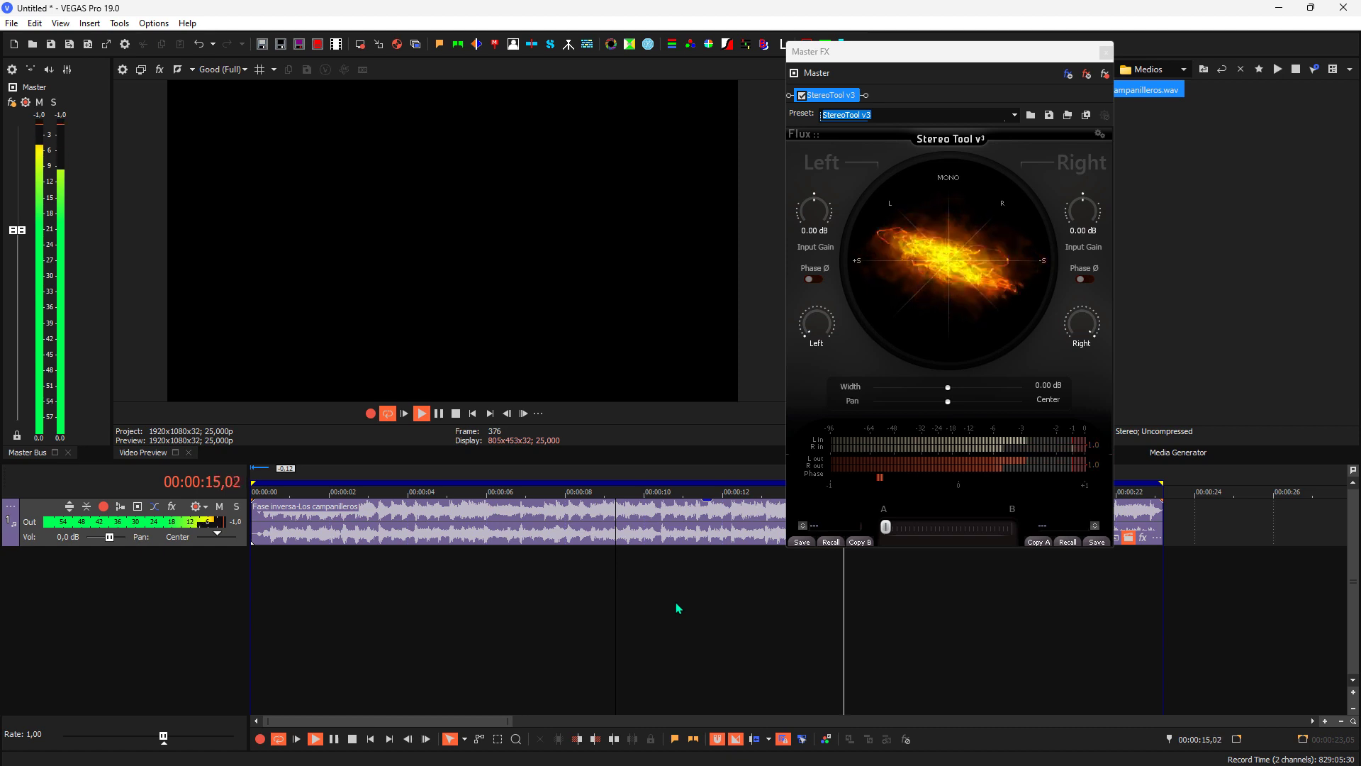
pyautogui.press('space')
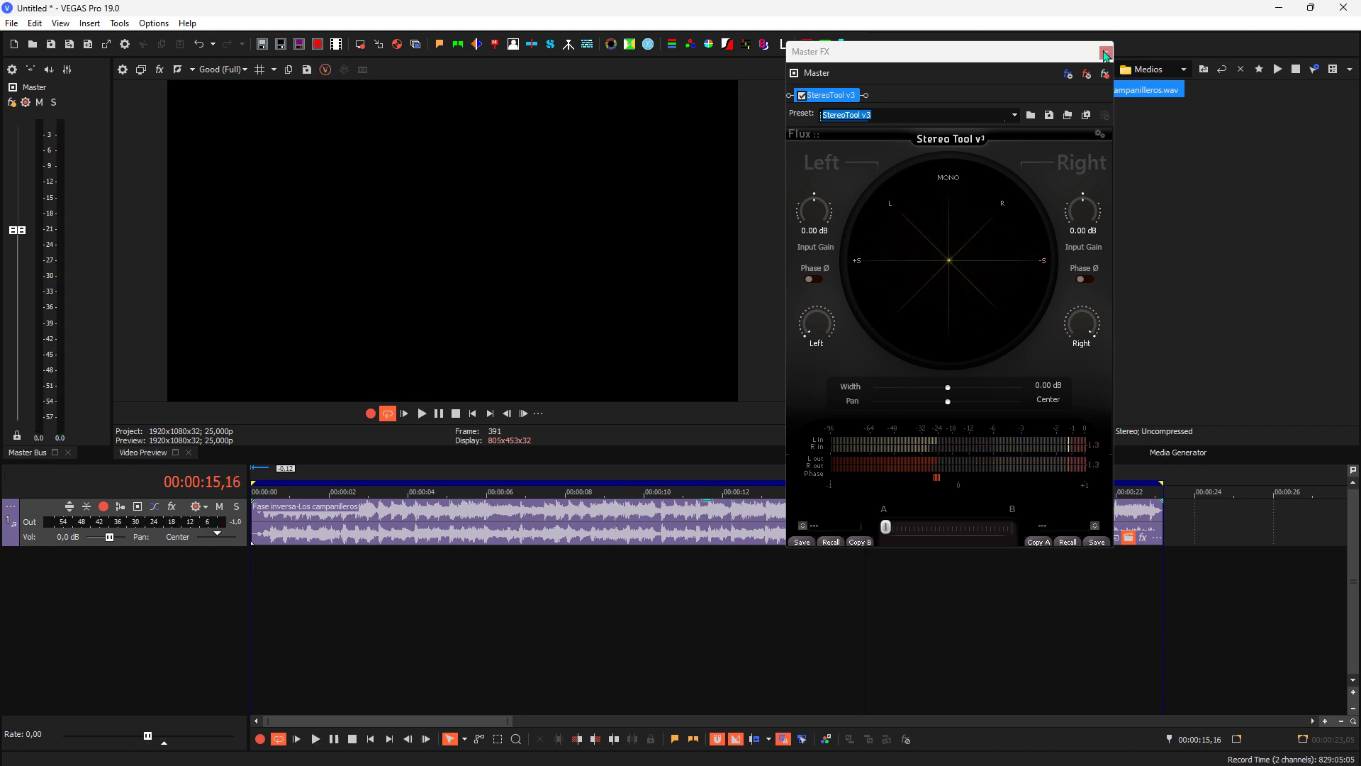
pyautogui.click(1106, 53)
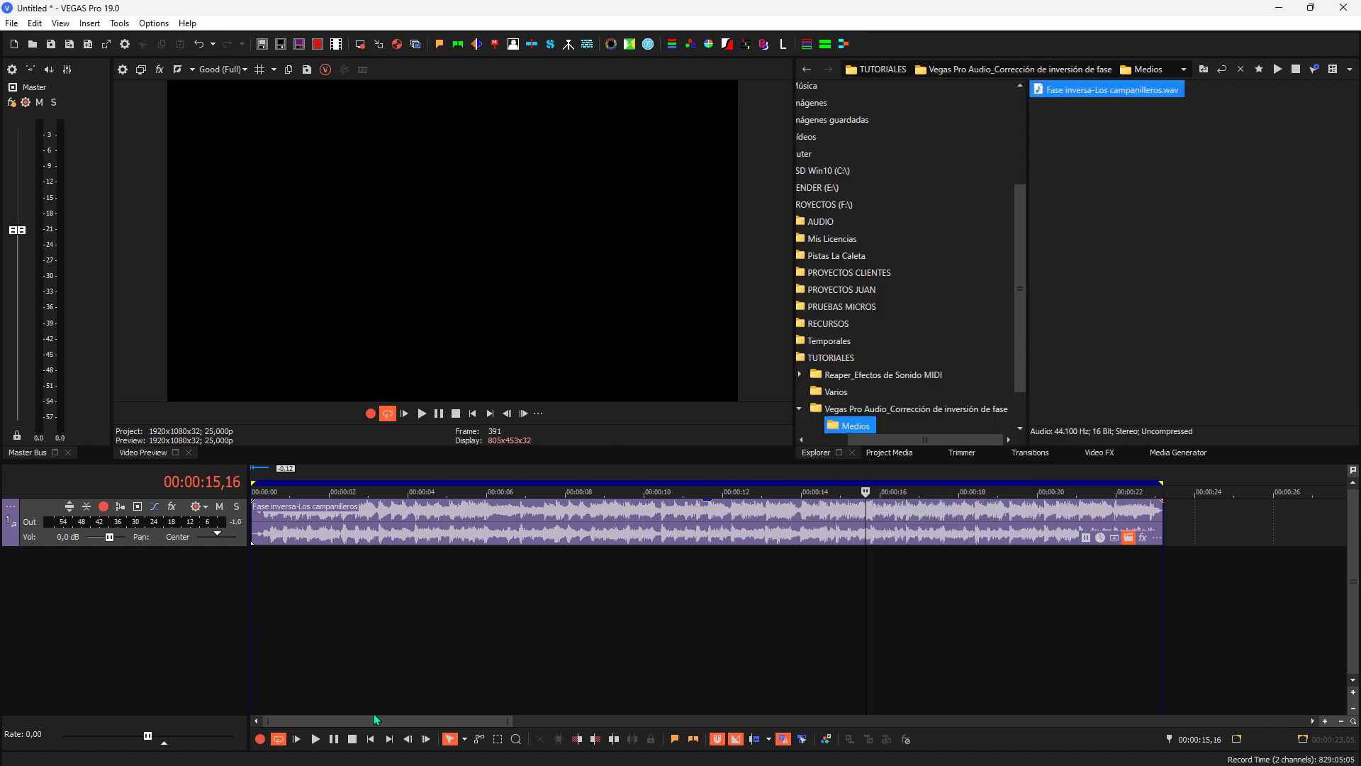
# Return to the start of the timeline and duplicate the audio track.
pyautogui.click(370, 739)
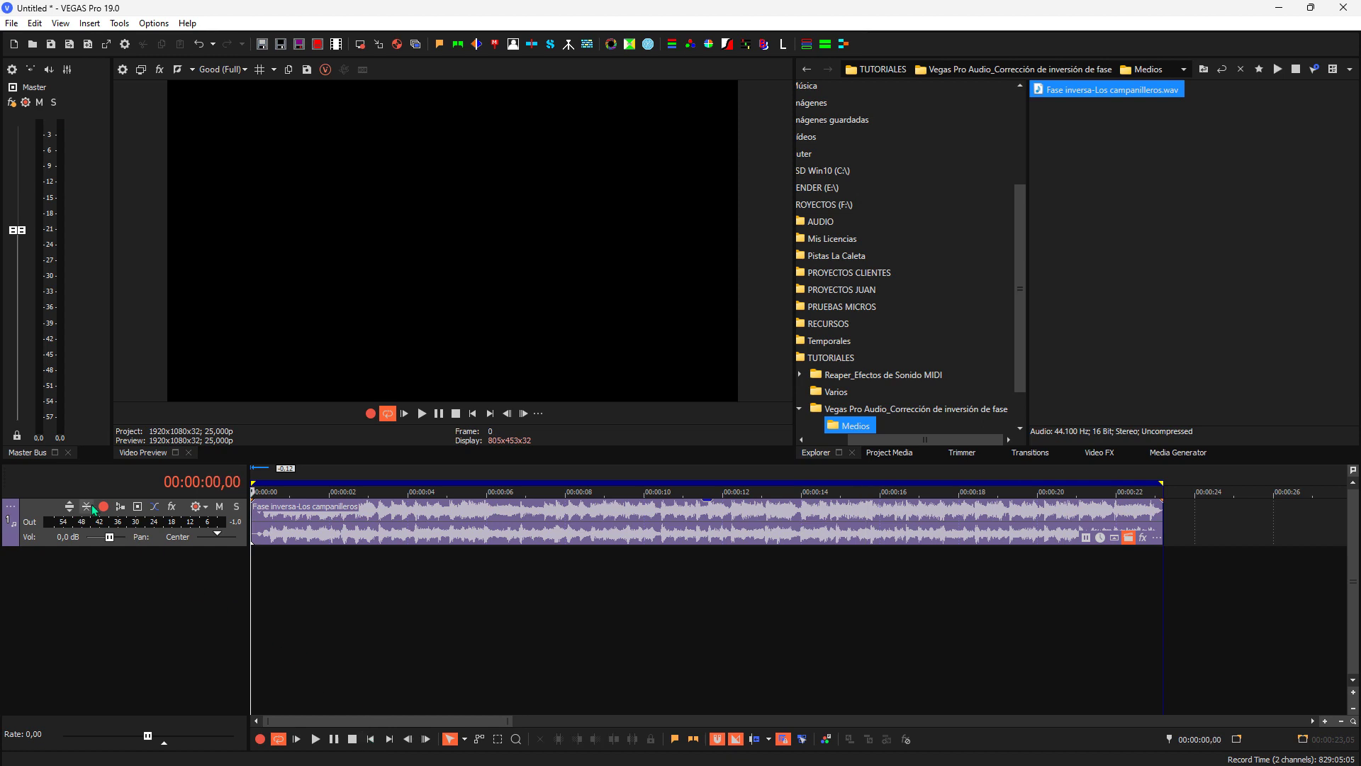
pyautogui.rightClick(36, 509)
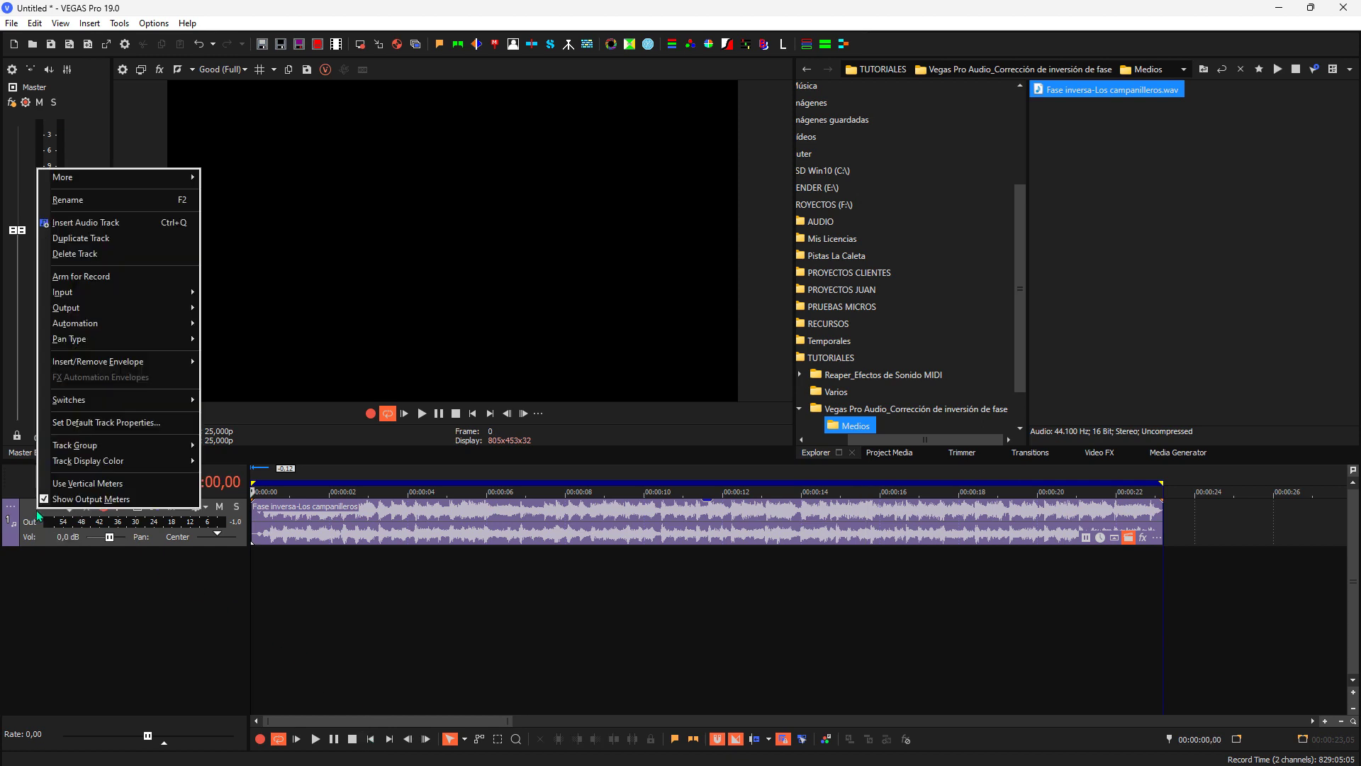
pyautogui.click(101, 239)
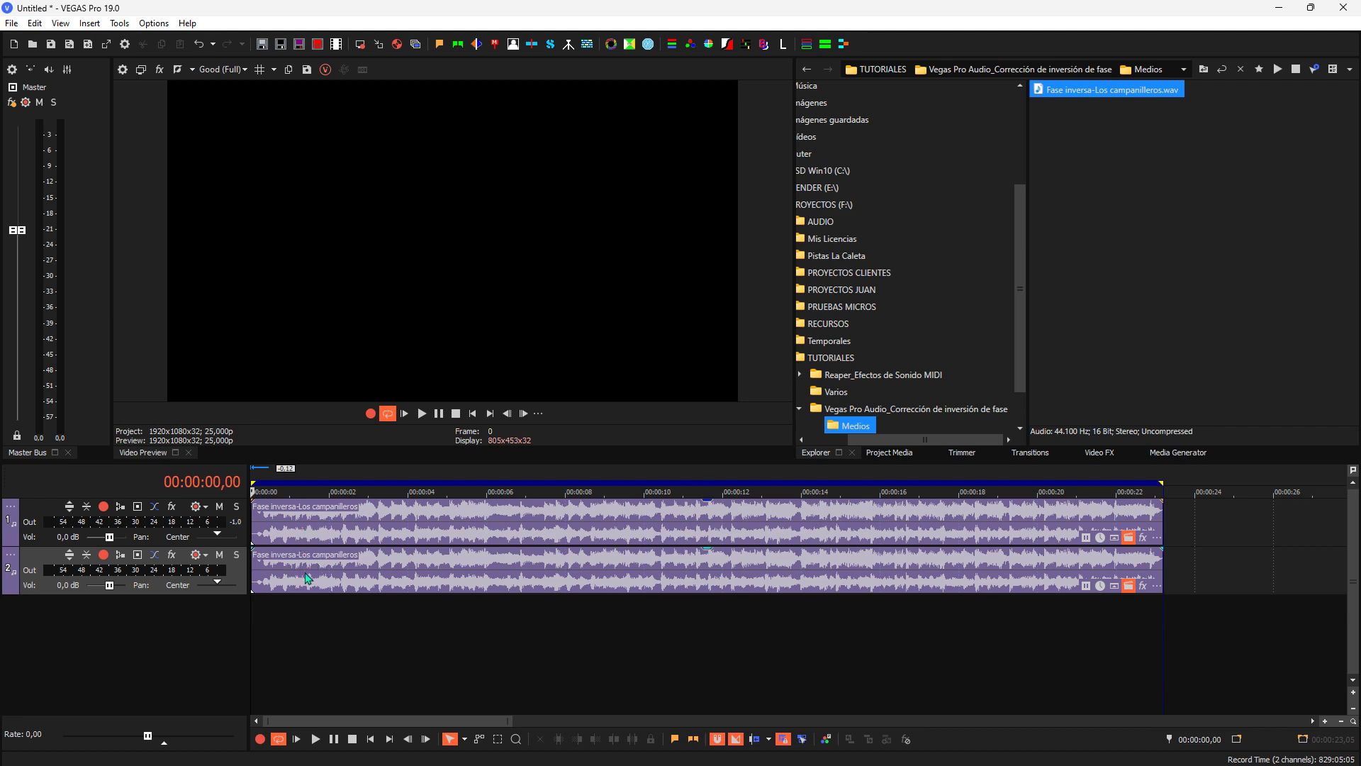
# Set the audio event on track 1 to Left Only channel and the event on track 2 to Right Only.
pyautogui.rightClick(282, 526)
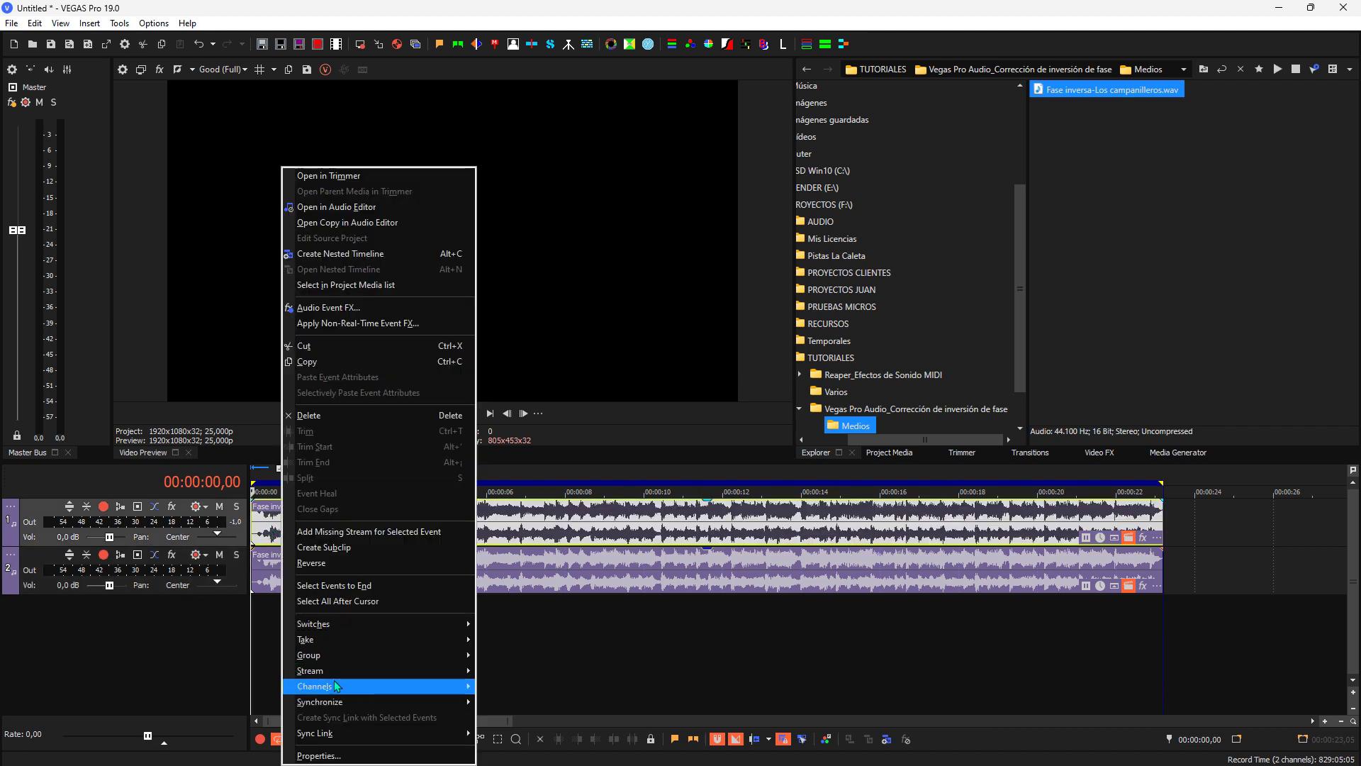
pyautogui.moveTo(450, 685)
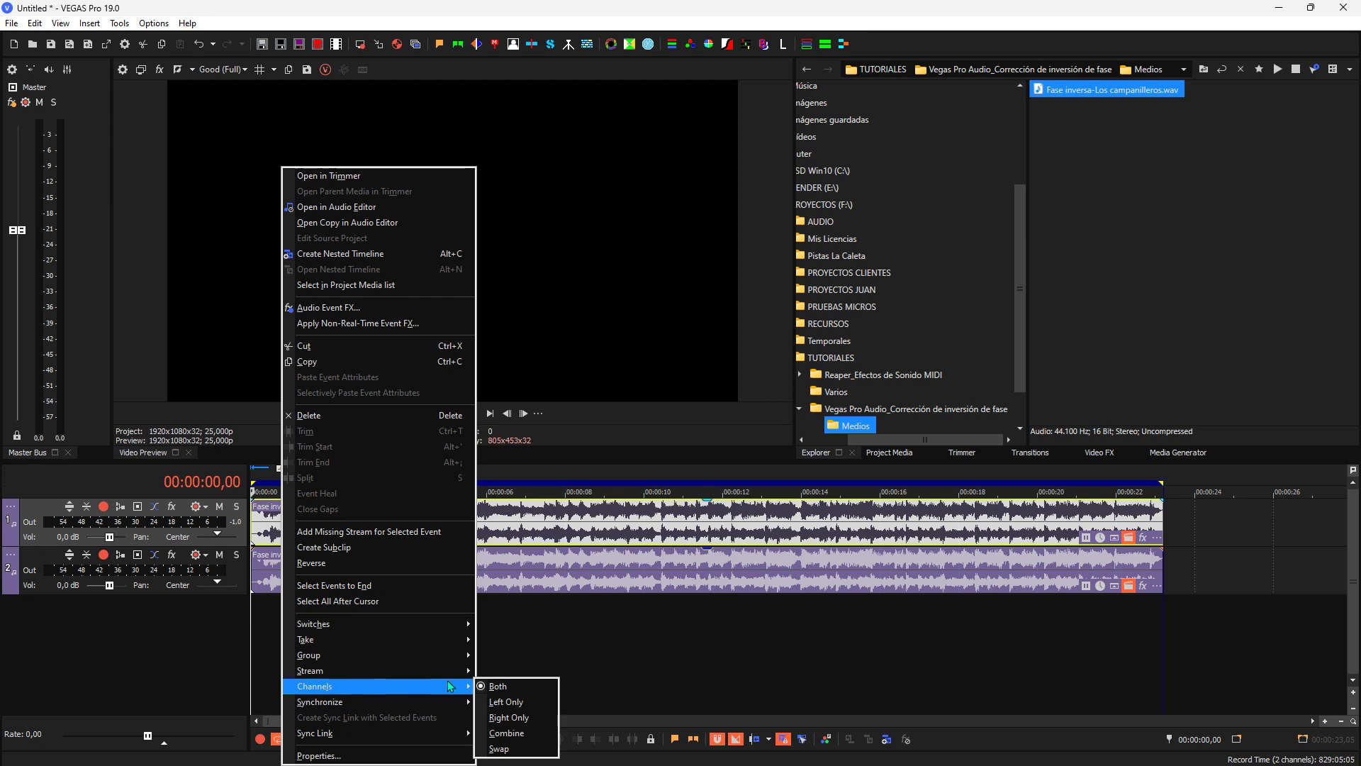
pyautogui.click(517, 701)
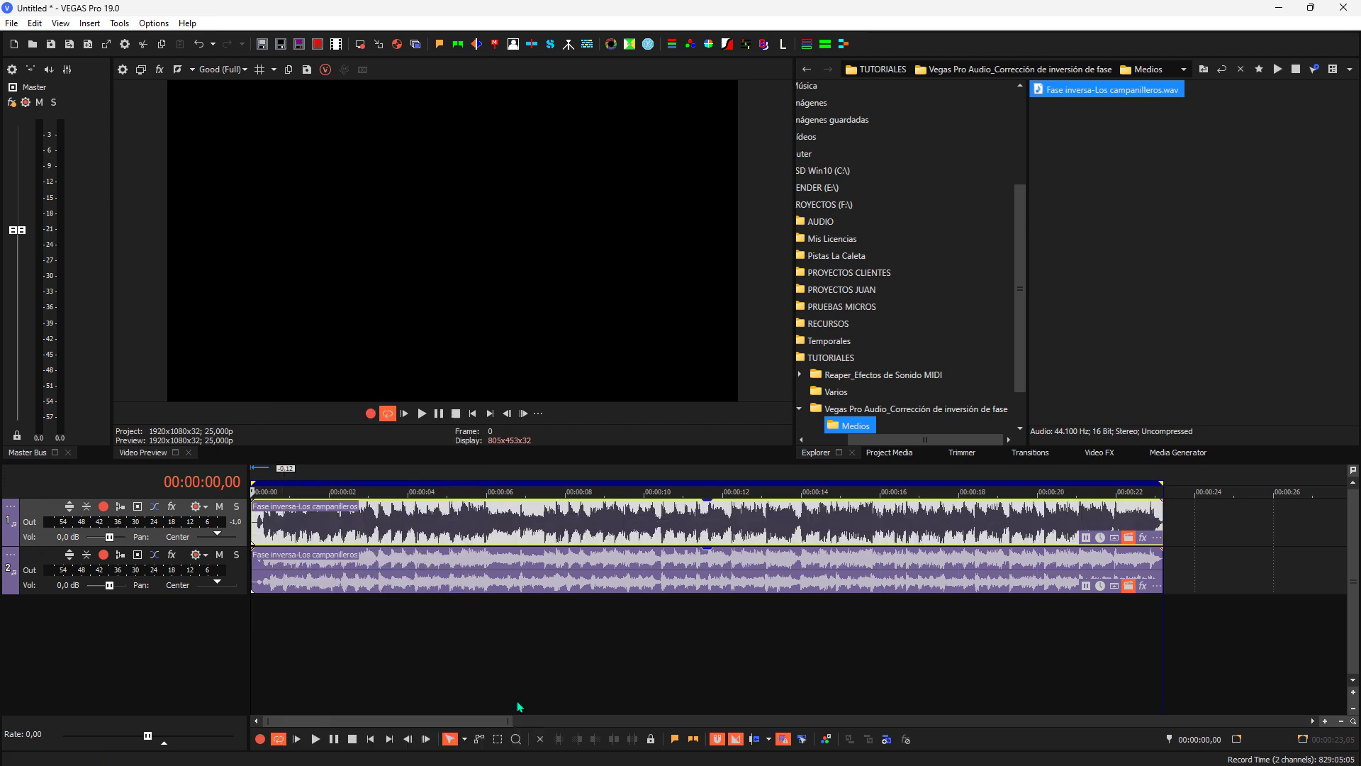
pyautogui.click(308, 588)
pyautogui.rightClick(307, 588)
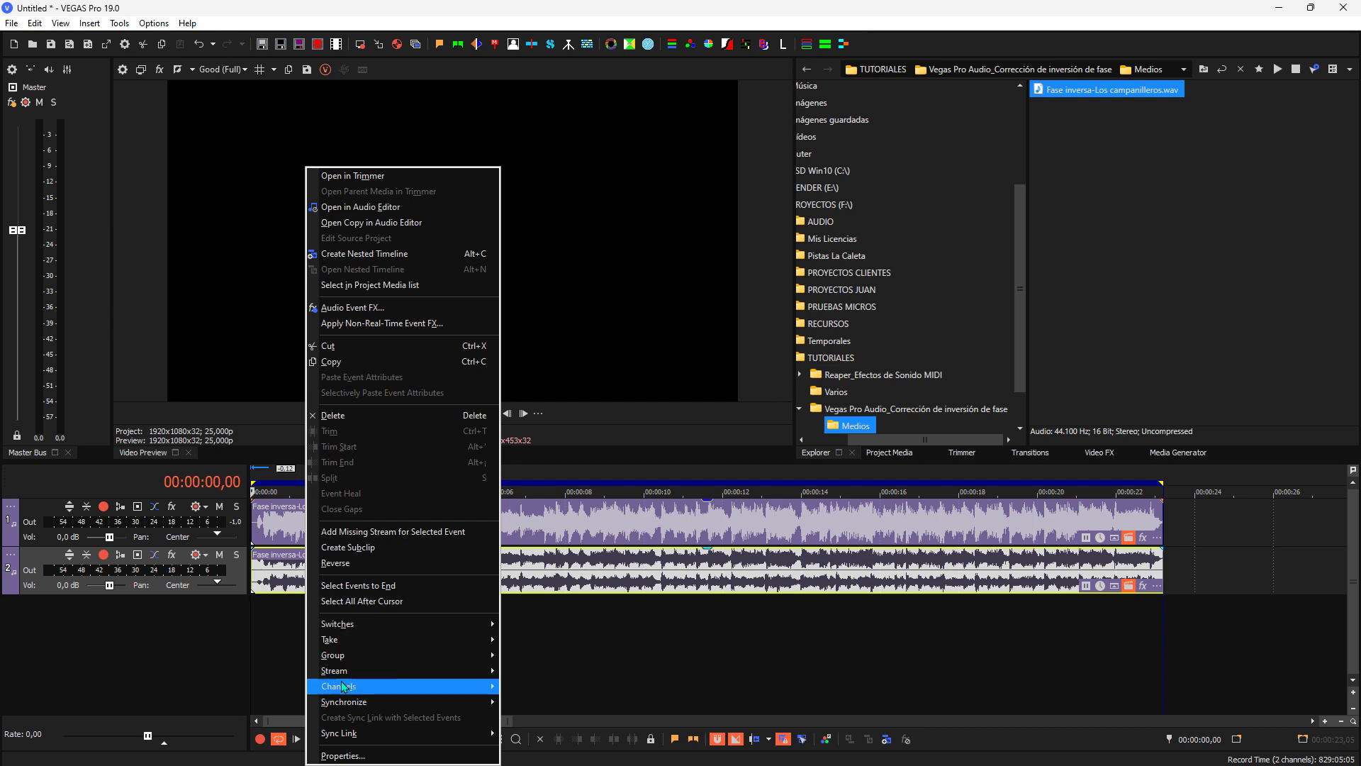
pyautogui.moveTo(343, 685)
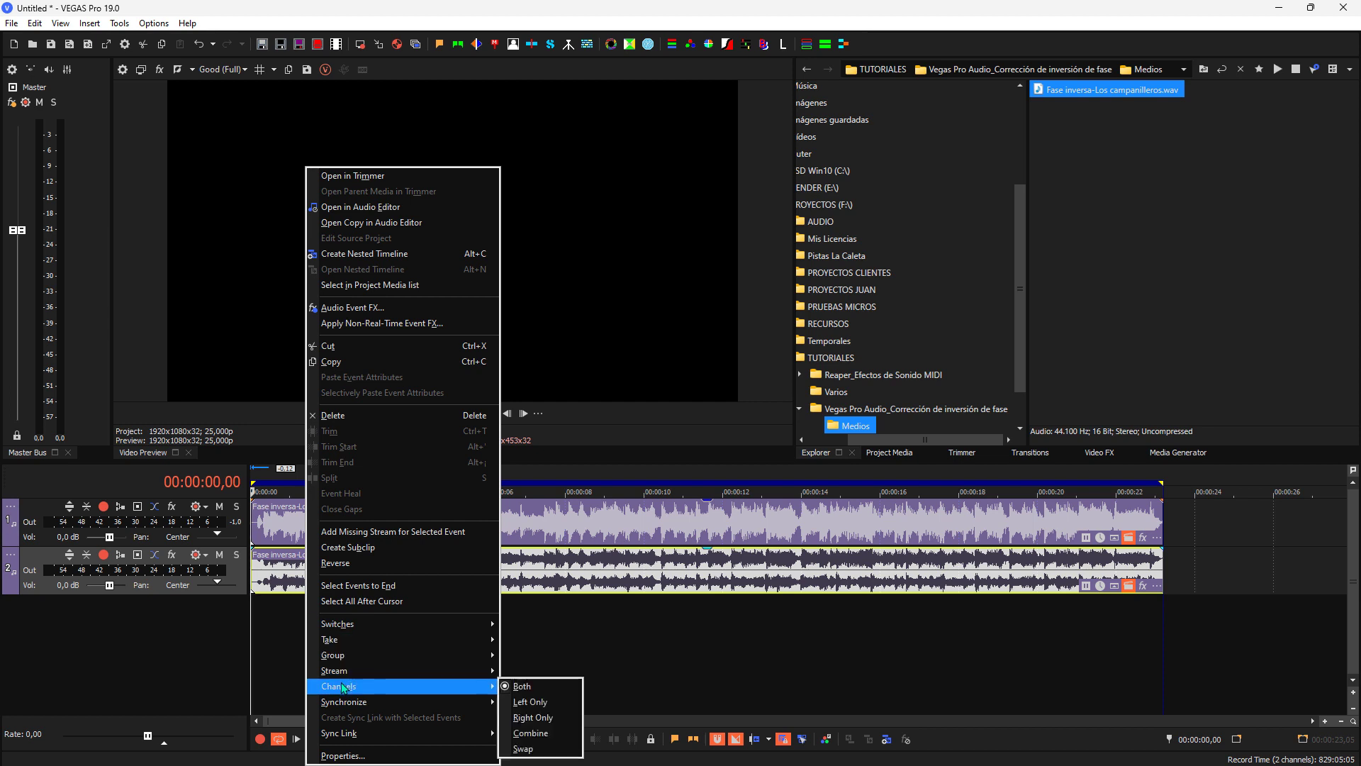
pyautogui.click(521, 717)
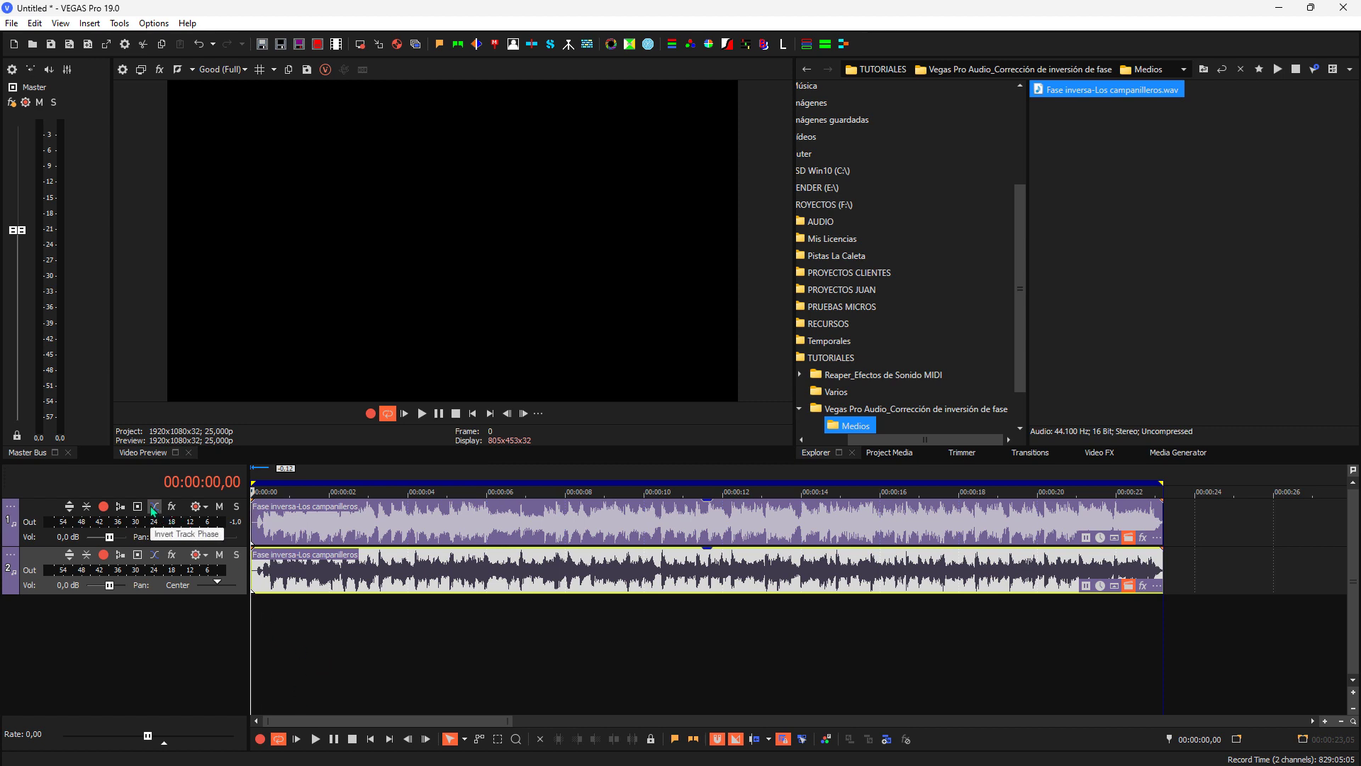
# Check which controls are enabled for the audio track headers, including Invert Track Phase.
pyautogui.click(9, 507)
pyautogui.click(44, 527)
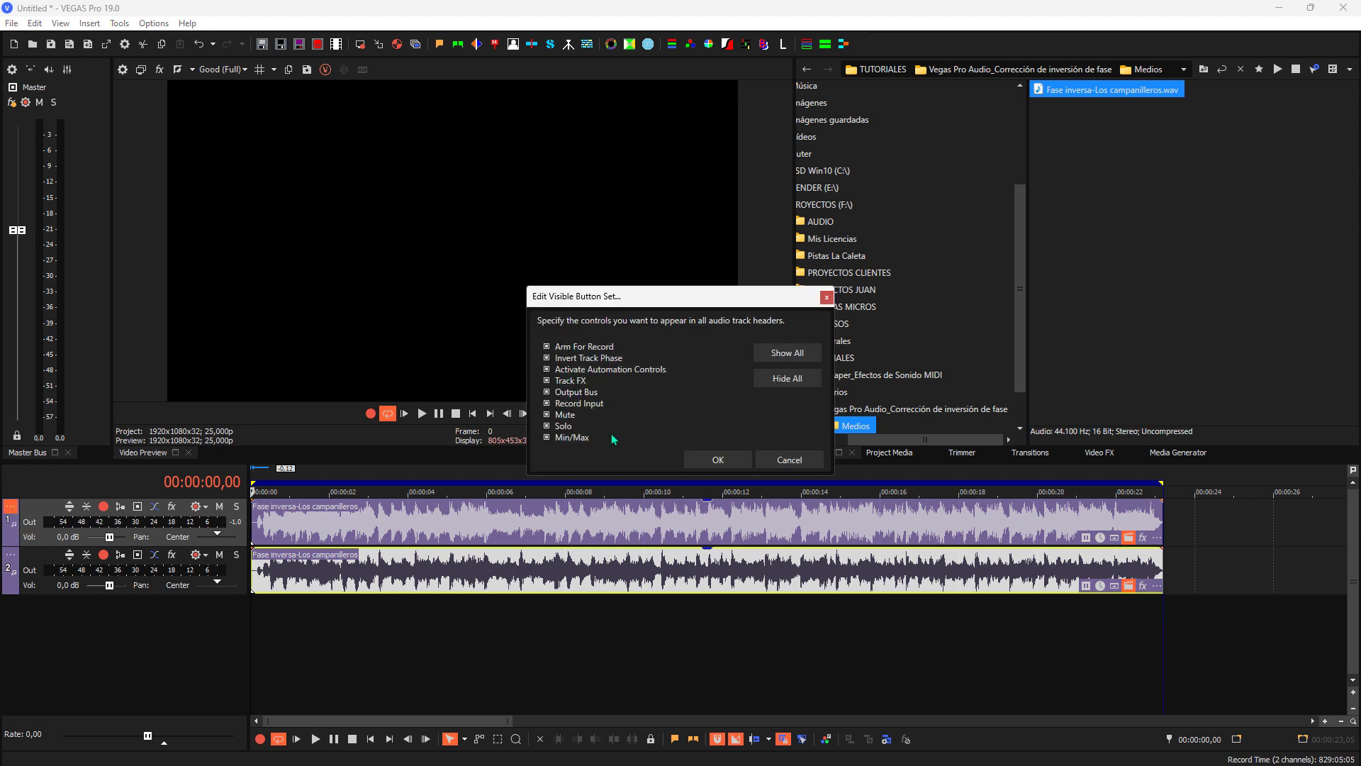
pyautogui.click(730, 461)
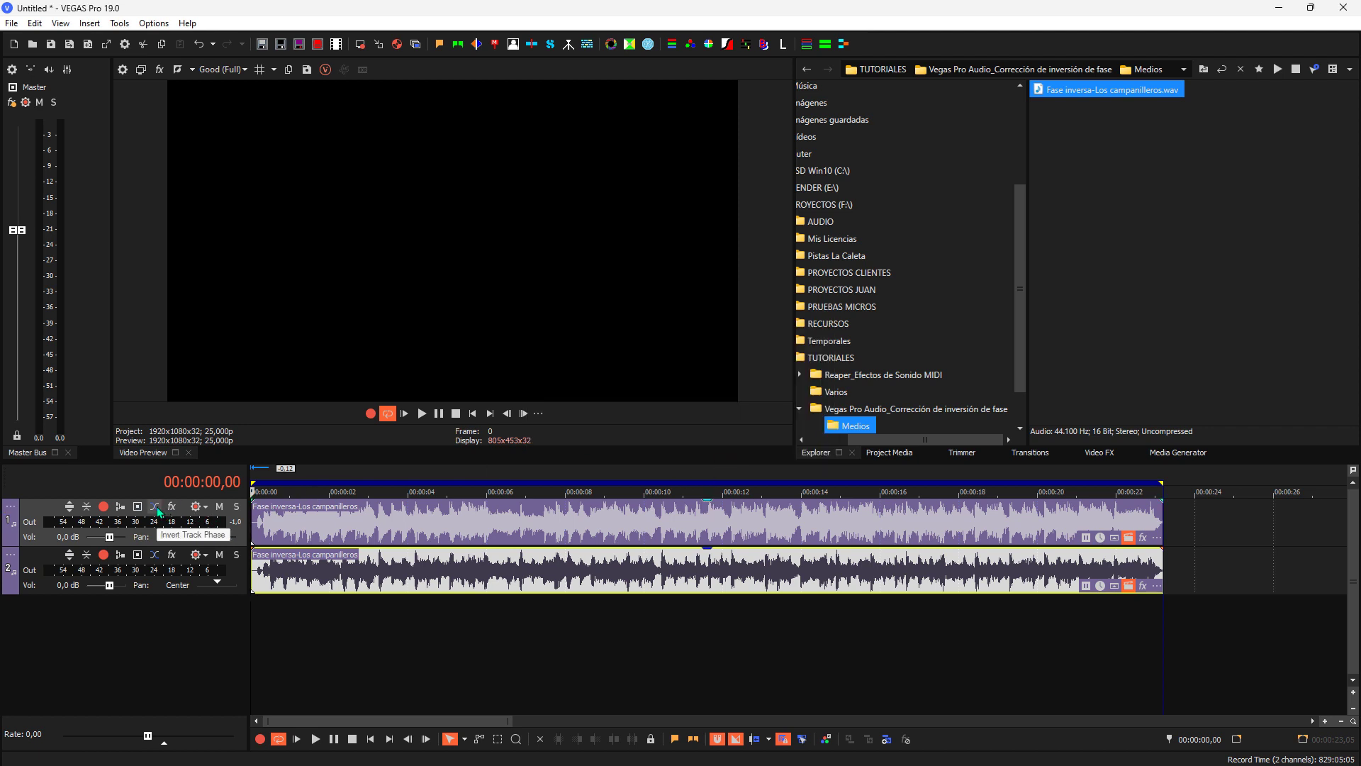
# Invert the phase of track 1 and pan the tracks apart, track 1 to 100% left and track 2 to 100% right.
pyautogui.click(156, 506)
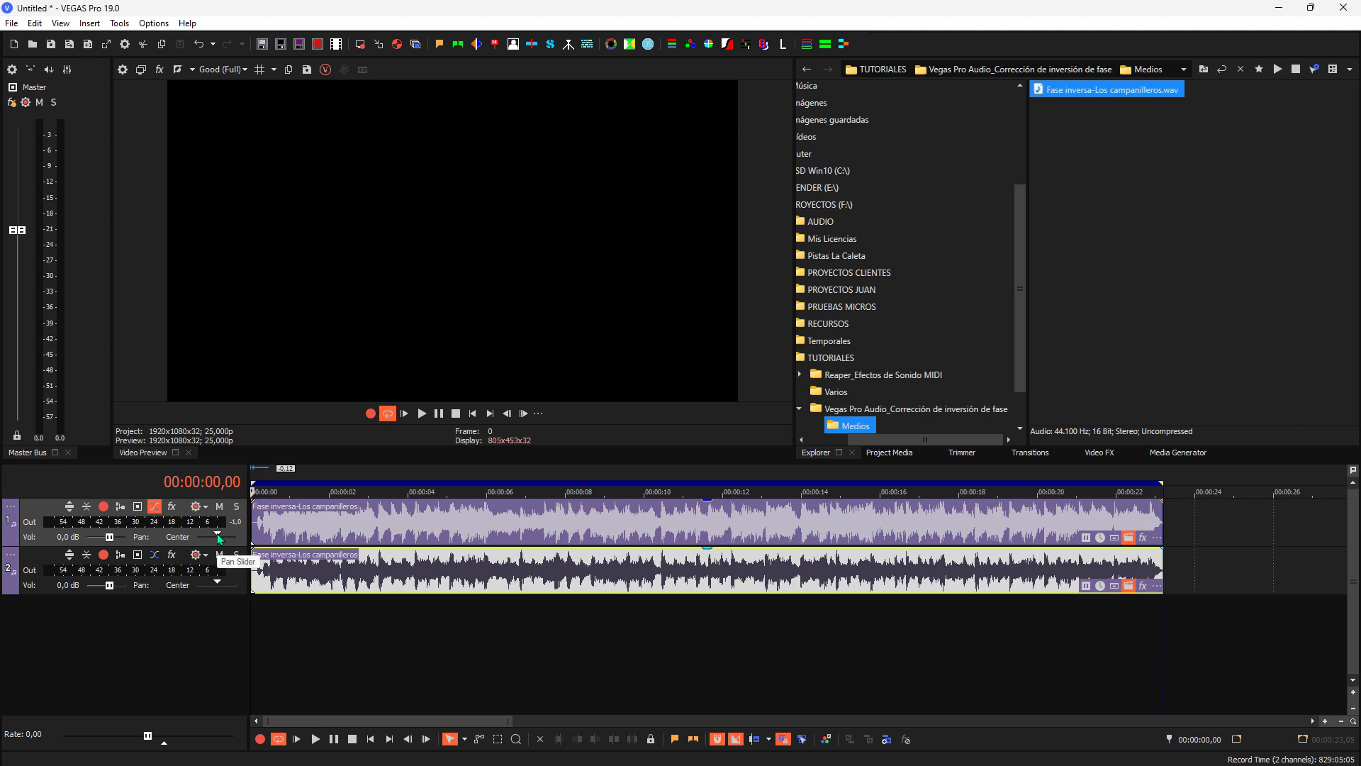
pyautogui.moveTo(219, 537); pyautogui.dragTo(181, 535)
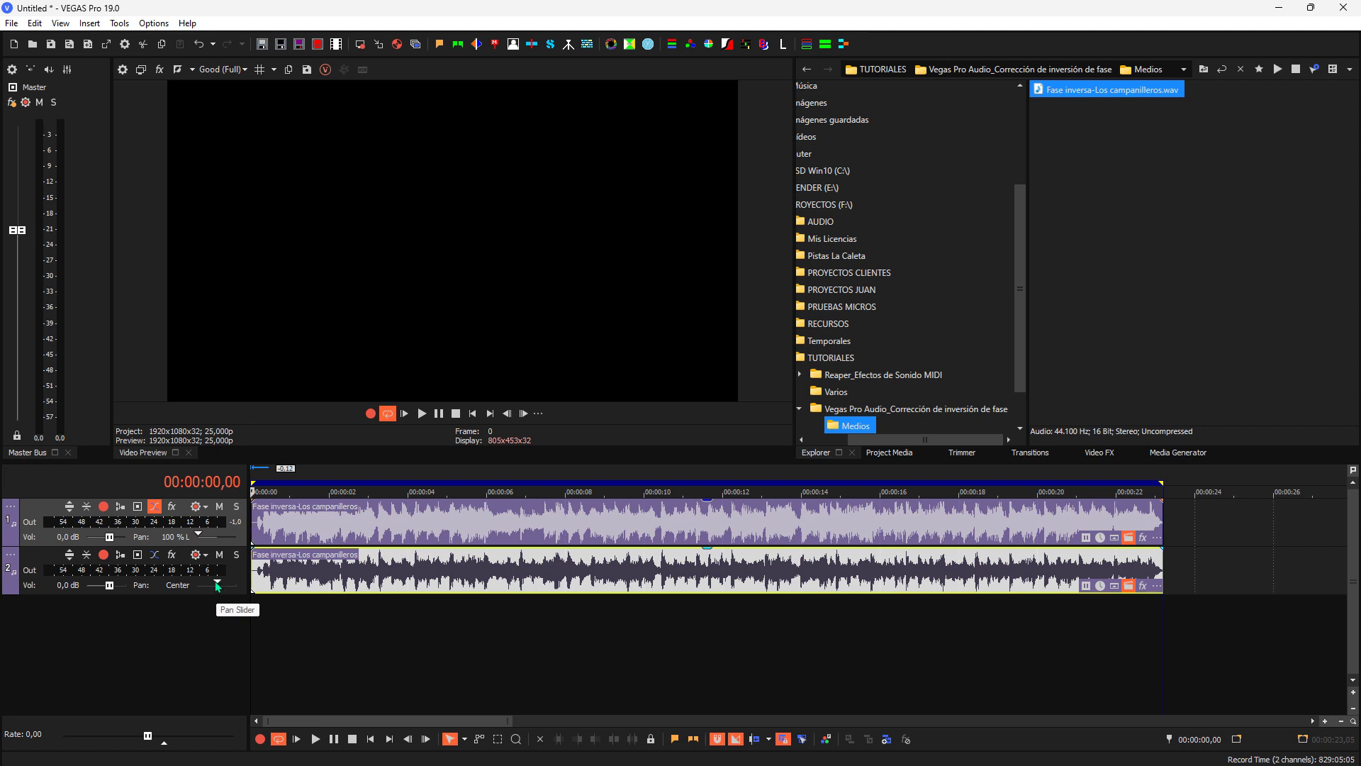
pyautogui.moveTo(216, 585); pyautogui.dragTo(241, 585)
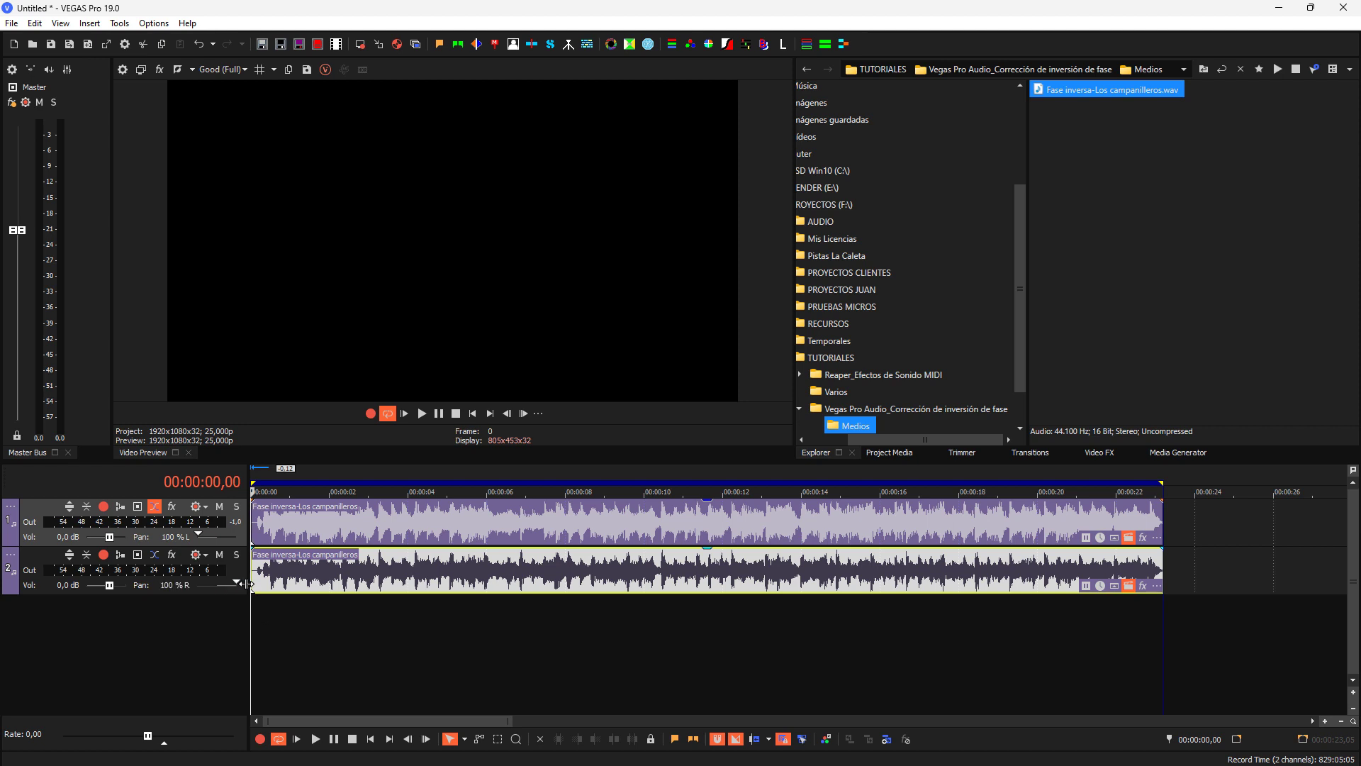
# Check the panning mode options of track 1 and track 2 without changing them.
pyautogui.click(199, 533)
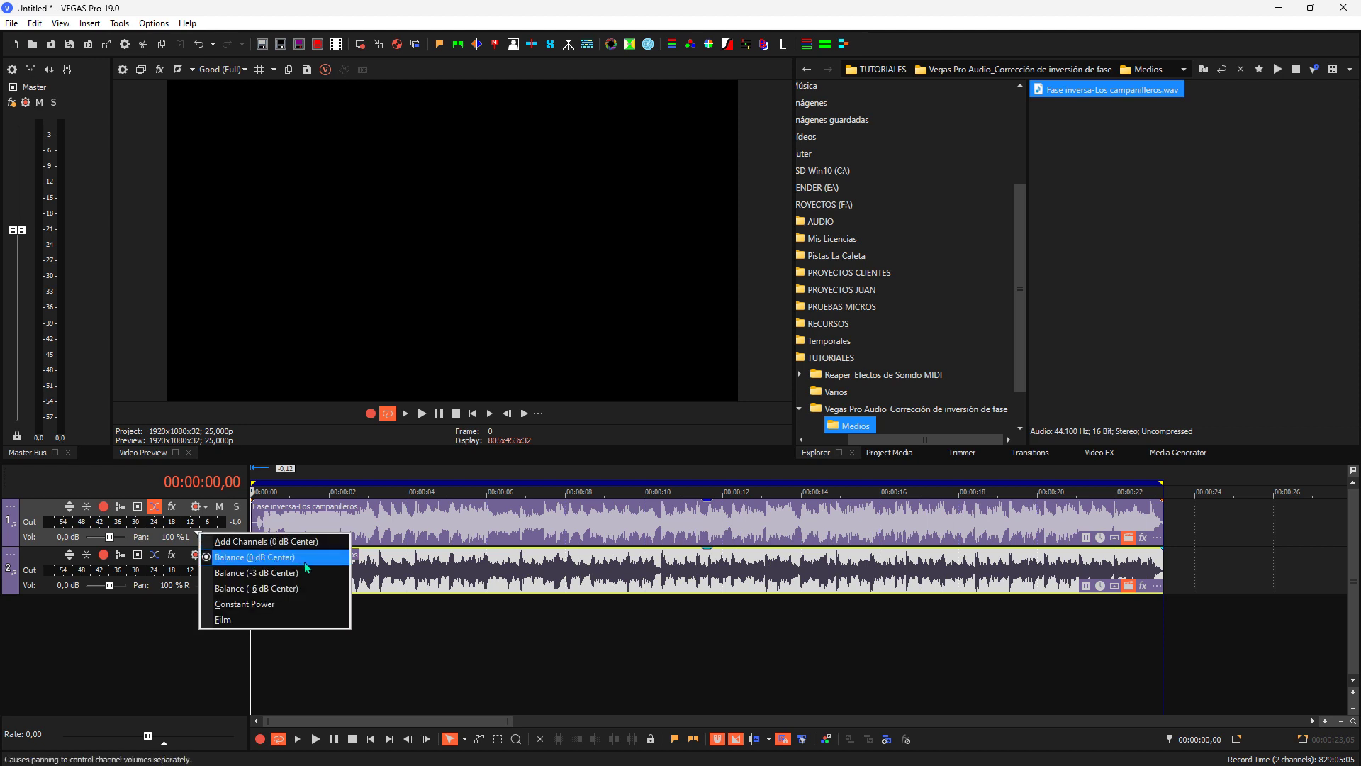
pyautogui.click(155, 656)
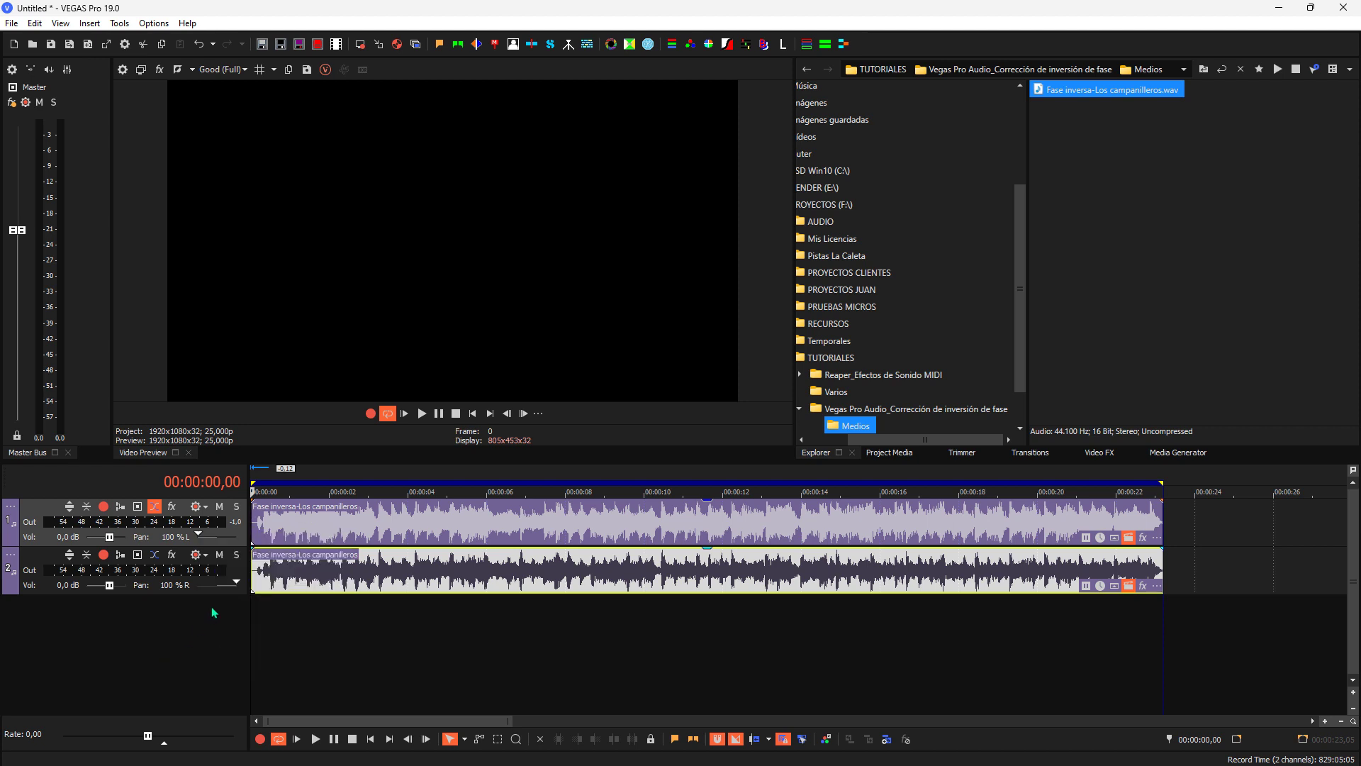
pyautogui.click(236, 582)
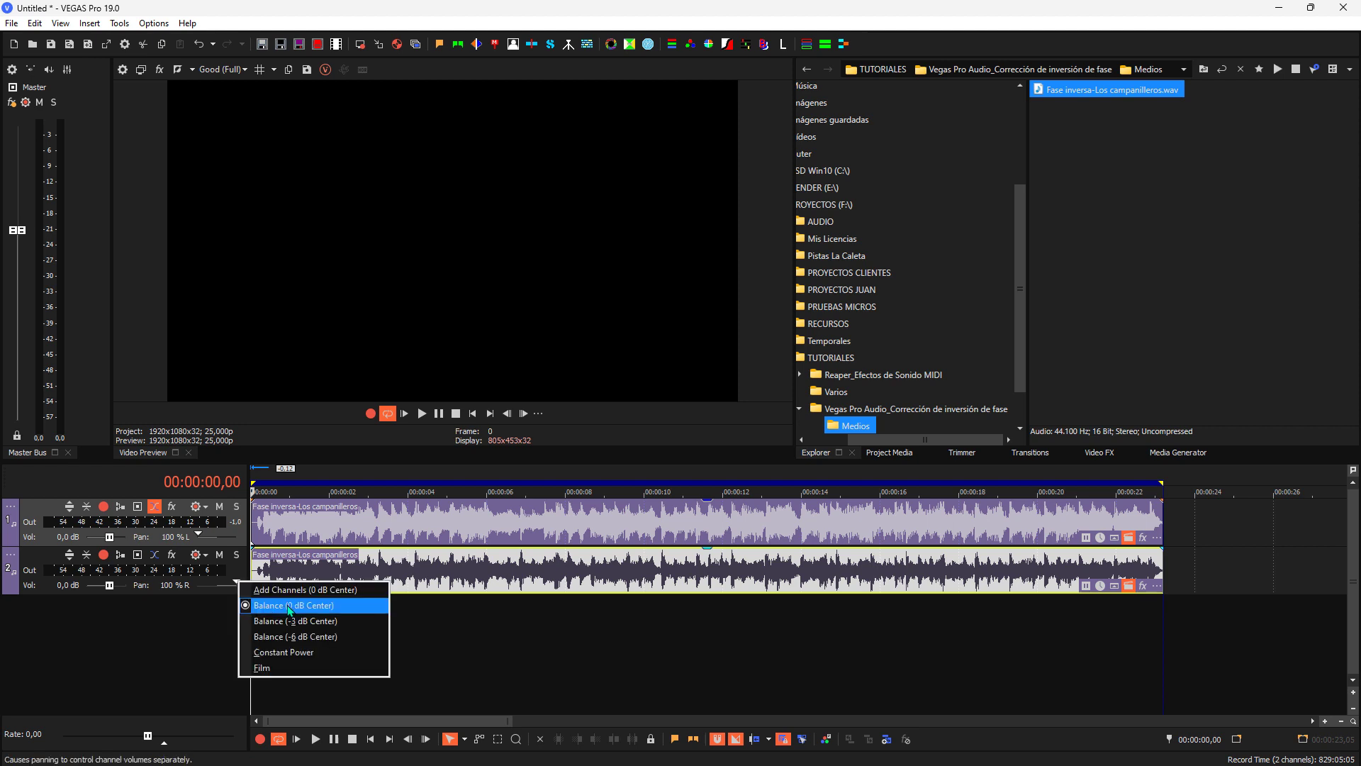
pyautogui.press('Up')
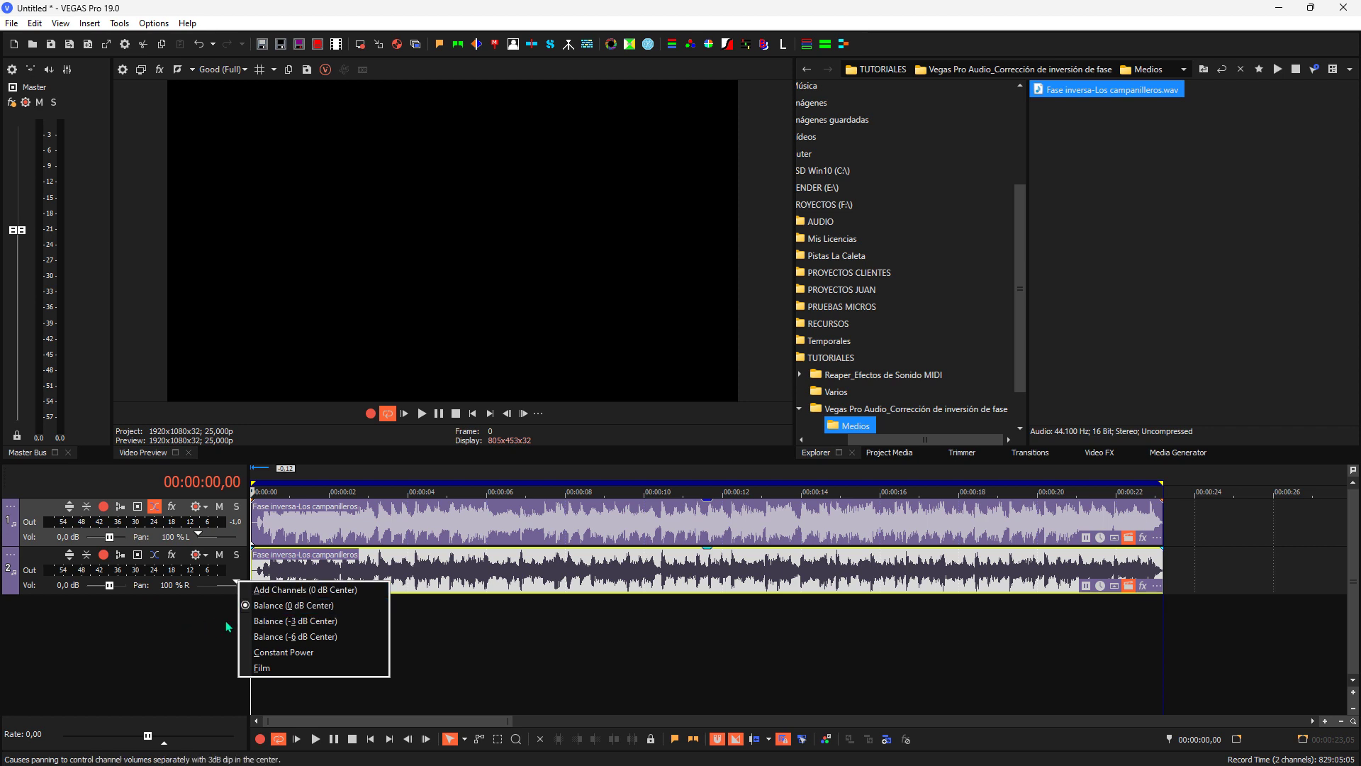
pyautogui.click(203, 641)
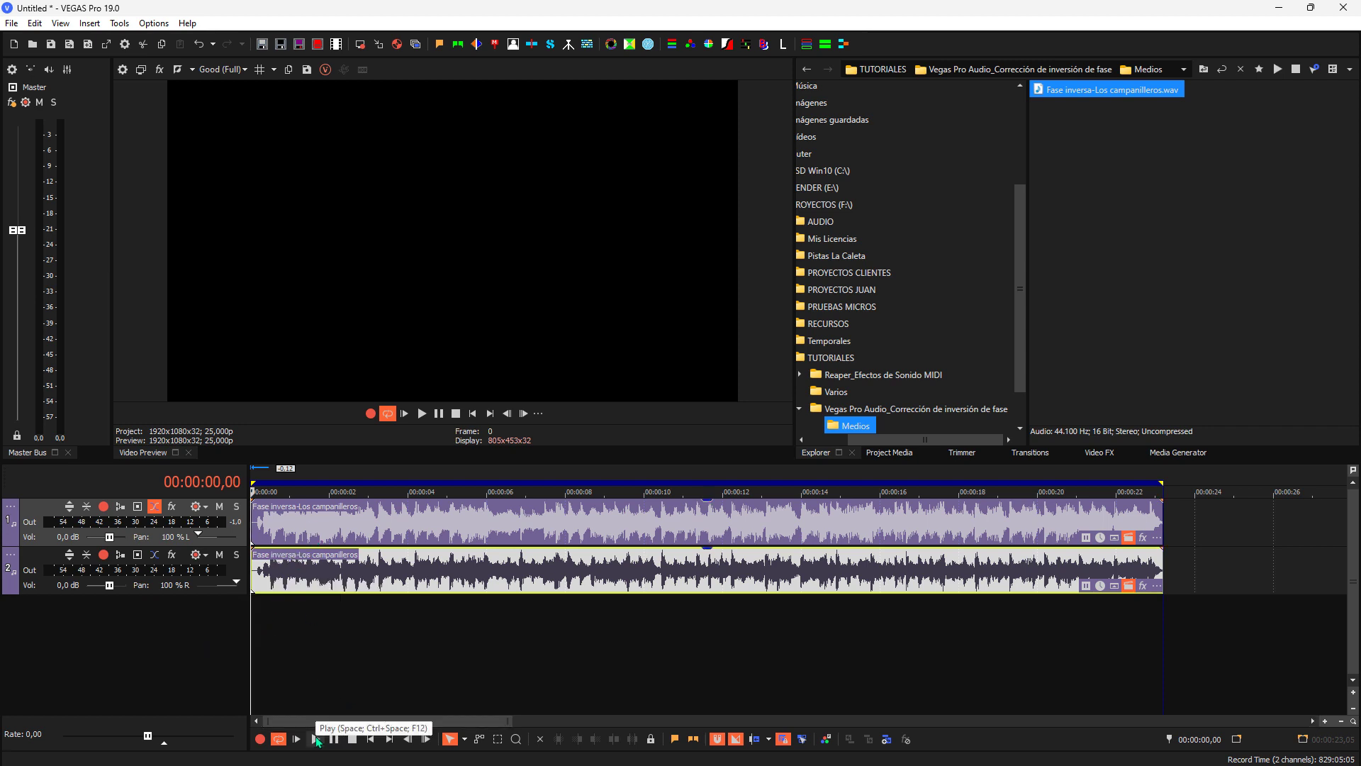
# Play the corrected audio from the start with the master's StereoTool v3 effect open to check its phase, and stop playback.
pyautogui.click(316, 739)
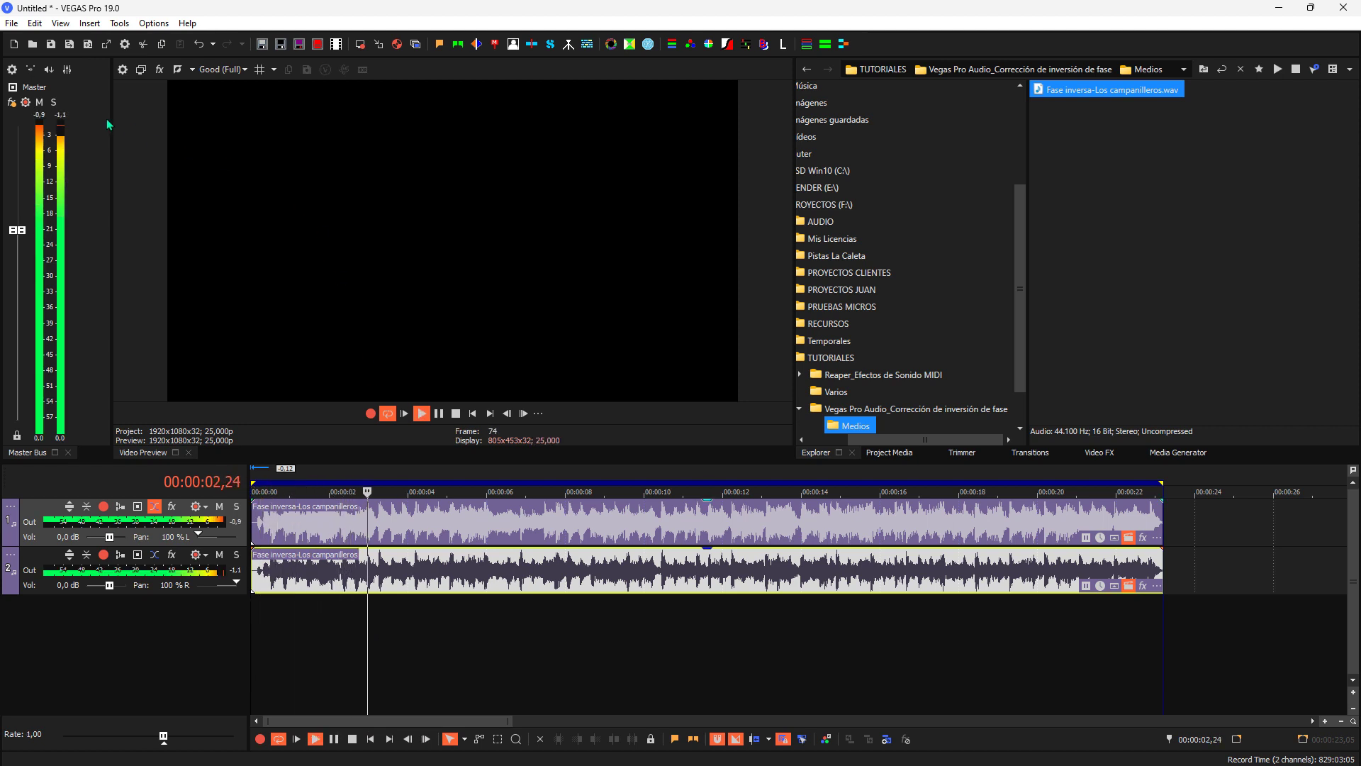
pyautogui.click(12, 102)
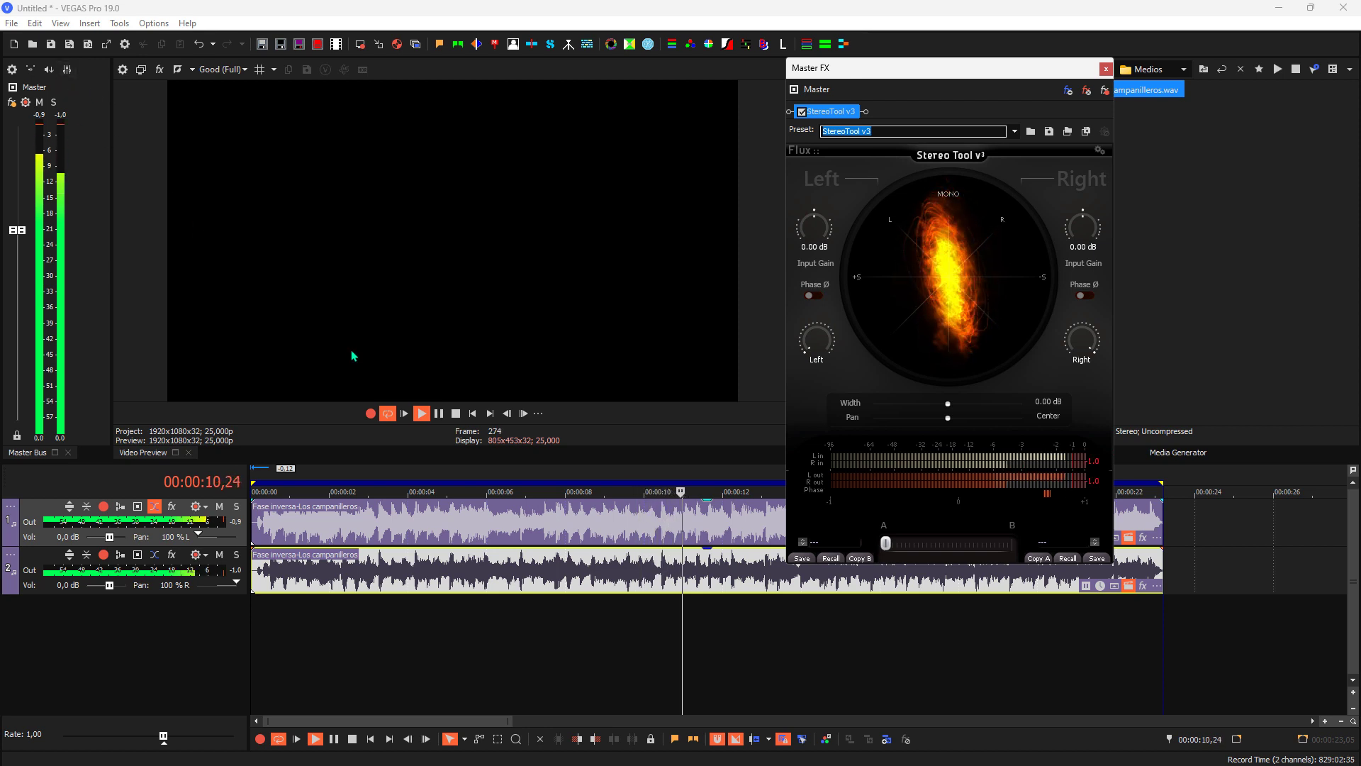
pyautogui.click(456, 413)
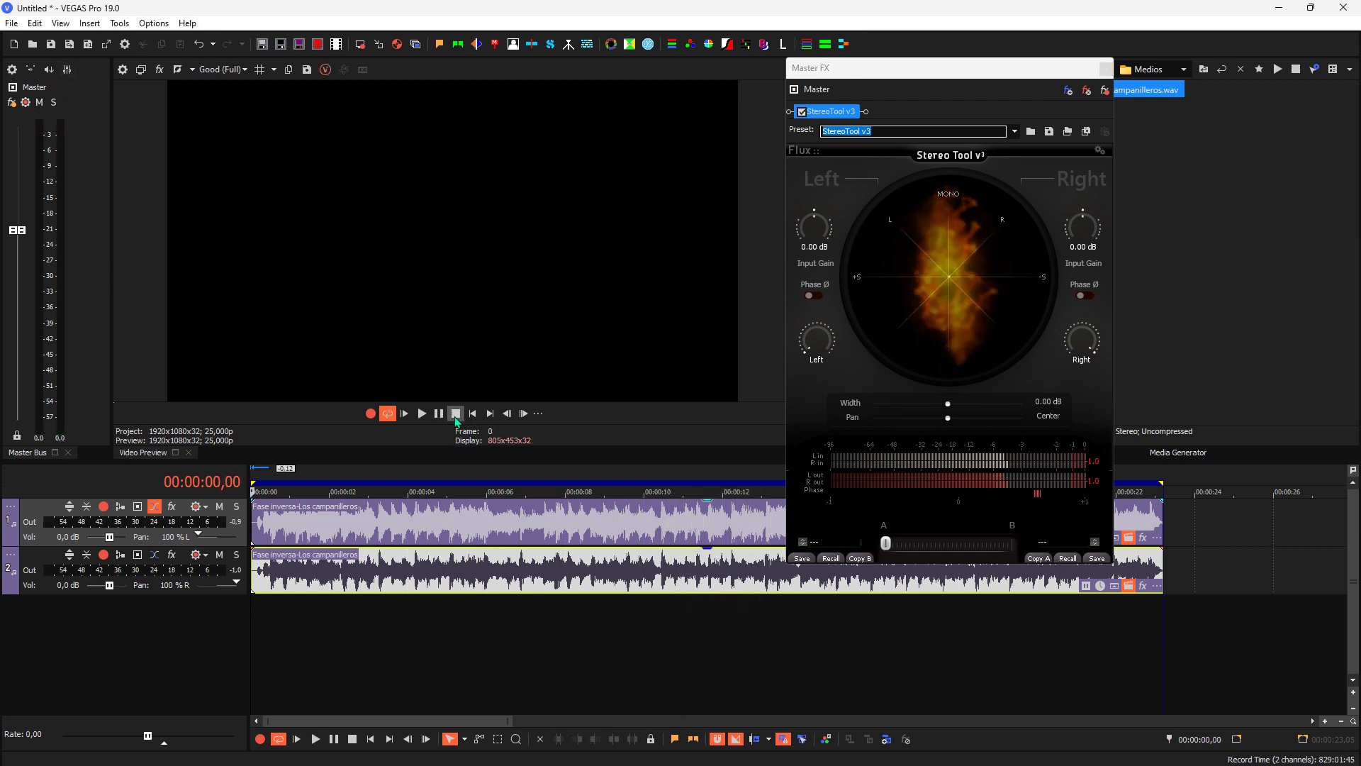
# Play from near the start and compare the master output with the mono downmix switched on and back off.
pyautogui.click(268, 644)
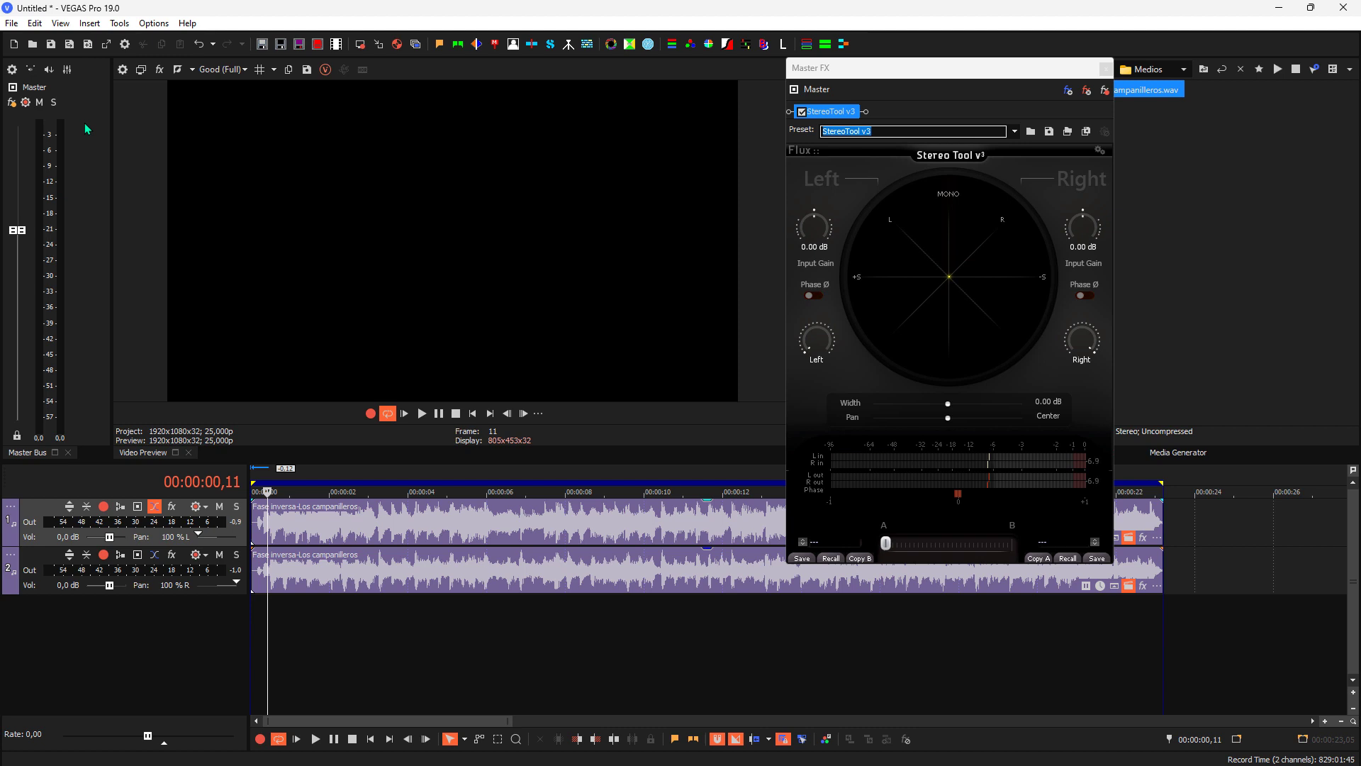
pyautogui.press('space')
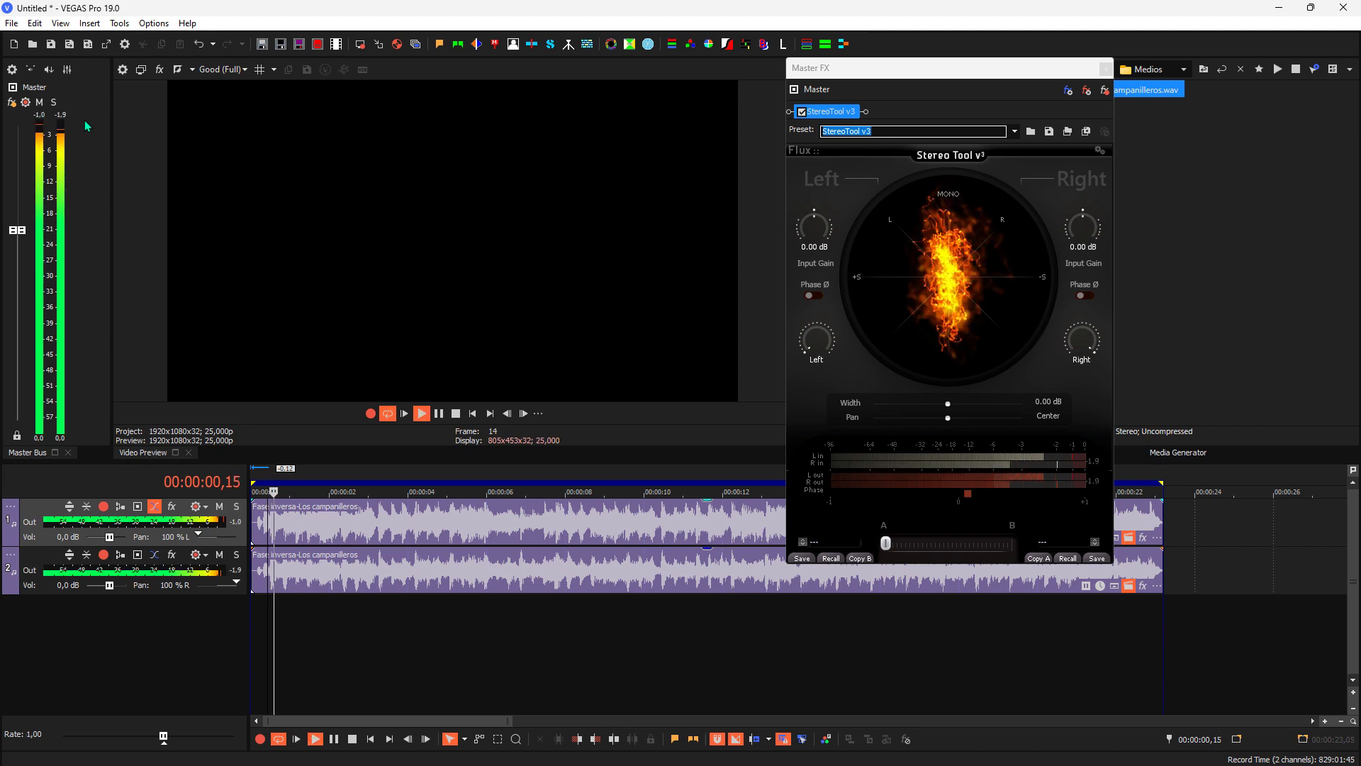
pyautogui.click(31, 68)
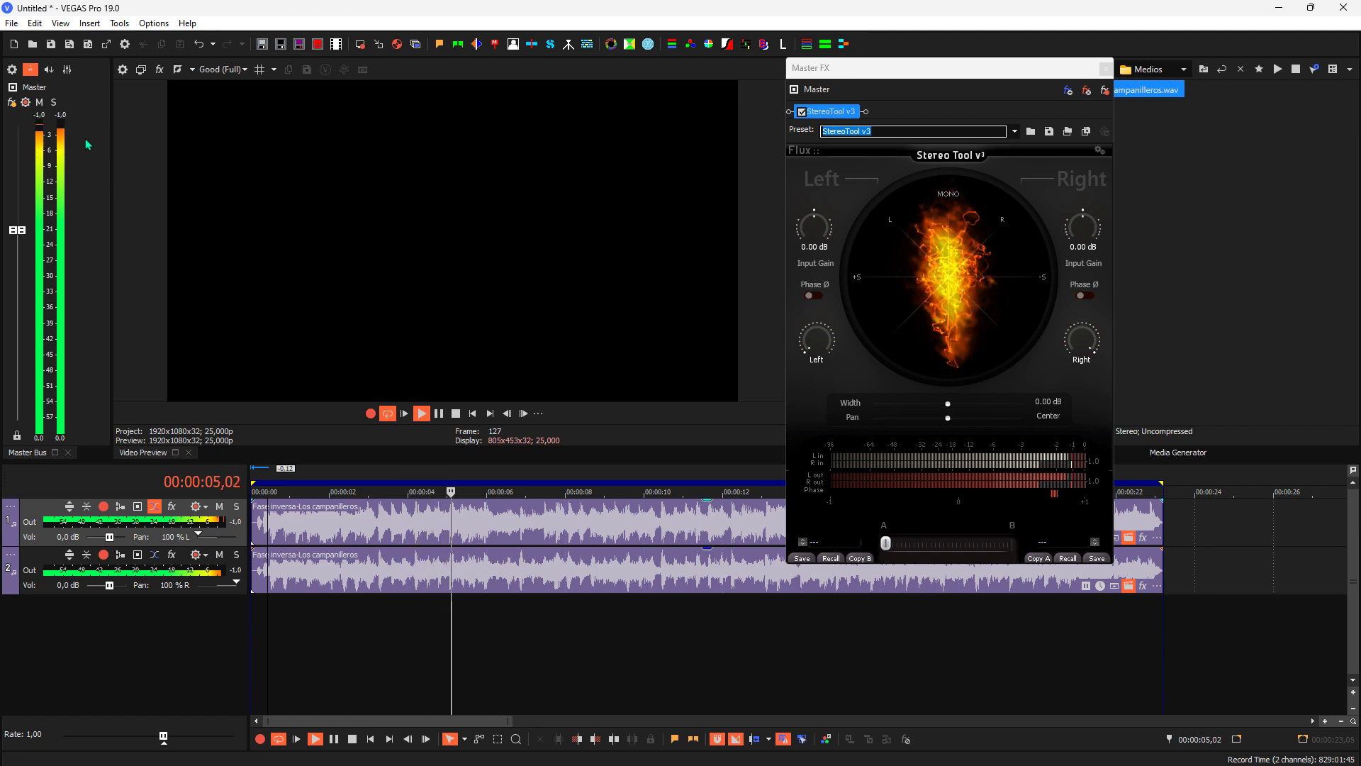
pyautogui.click(30, 69)
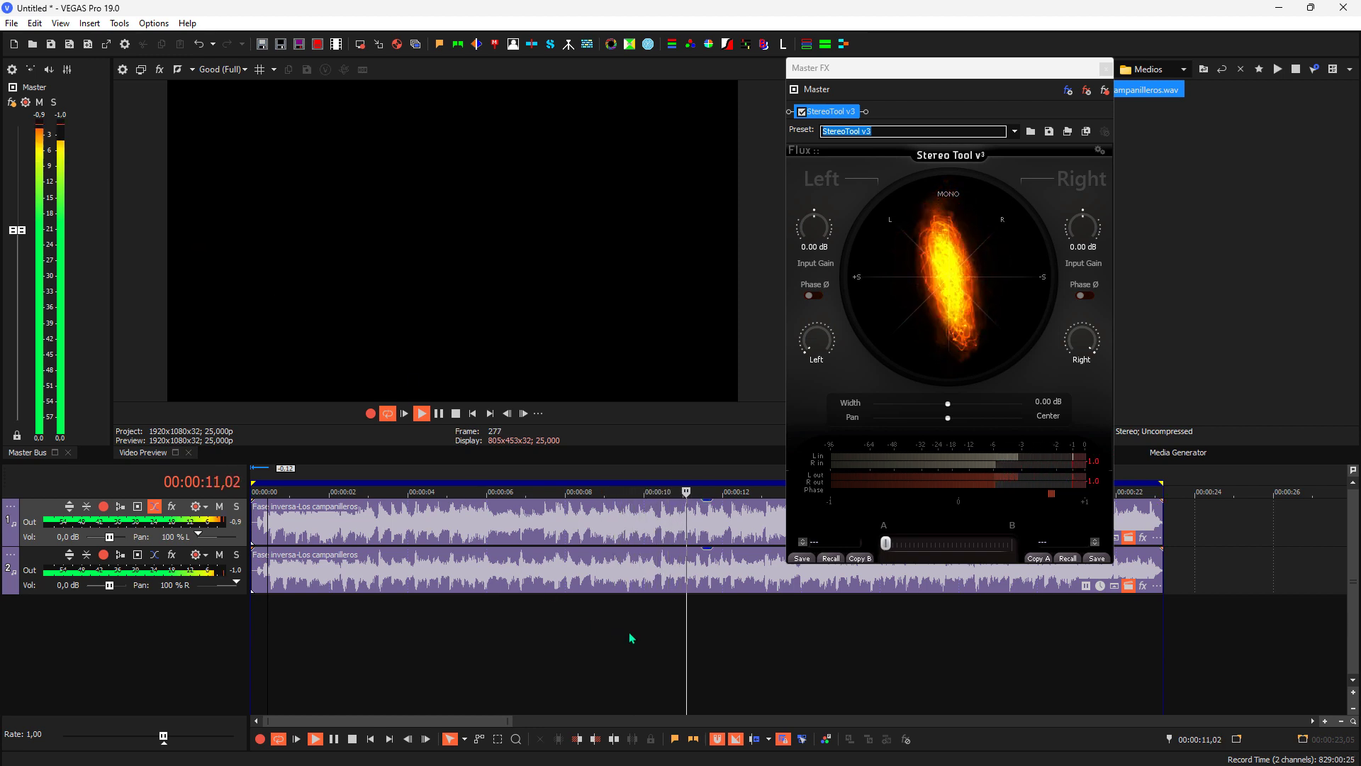
pyautogui.press('space')
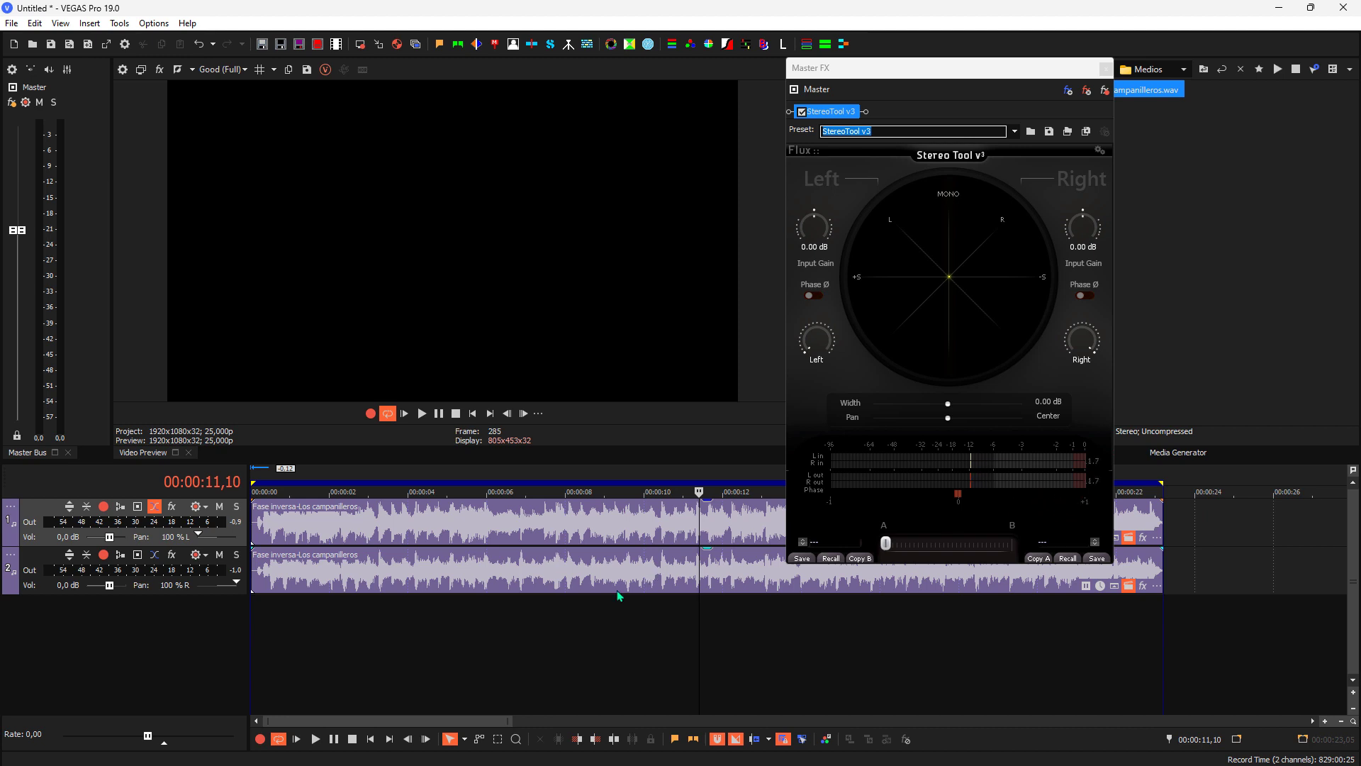
# Play the corrected mix again from about 00:00:04,24, stop it, and return to the start of the timeline.
pyautogui.click(445, 625)
pyautogui.press('space')
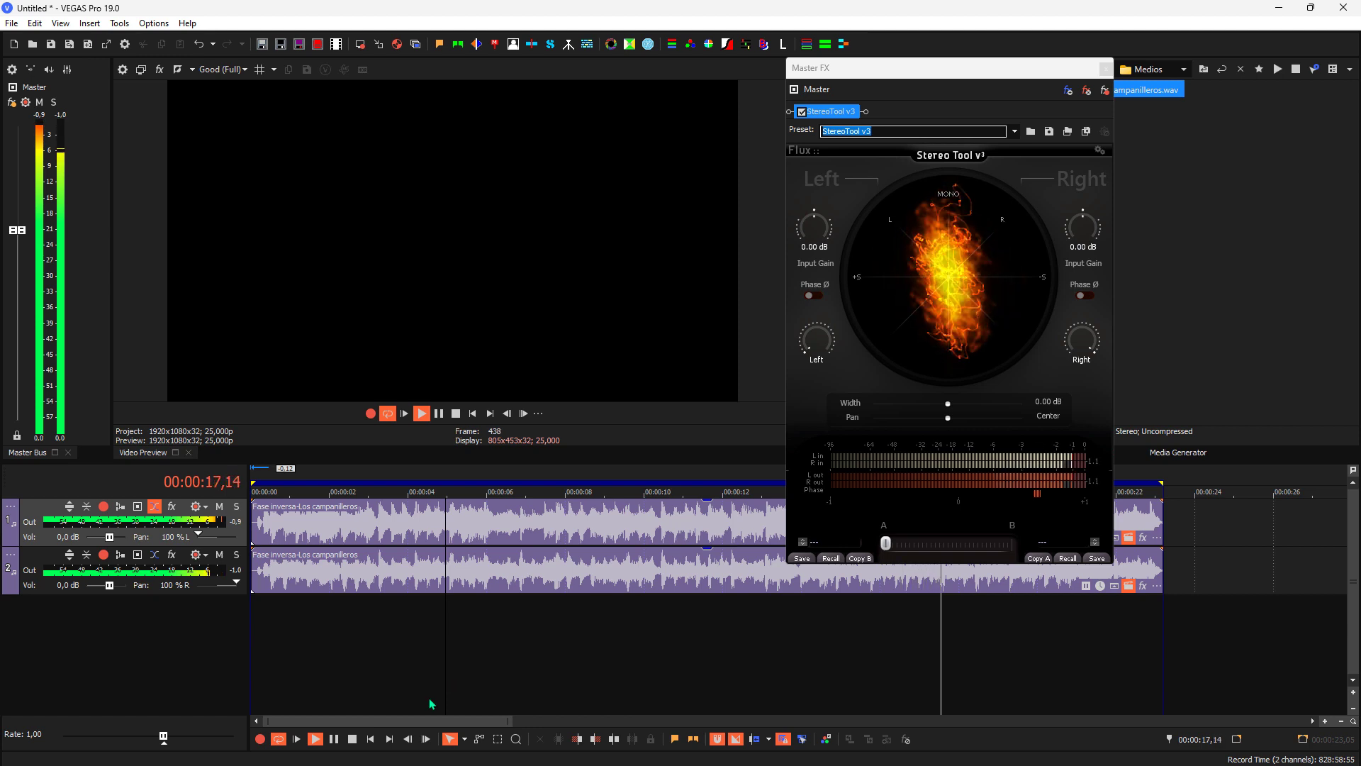
pyautogui.click(352, 738)
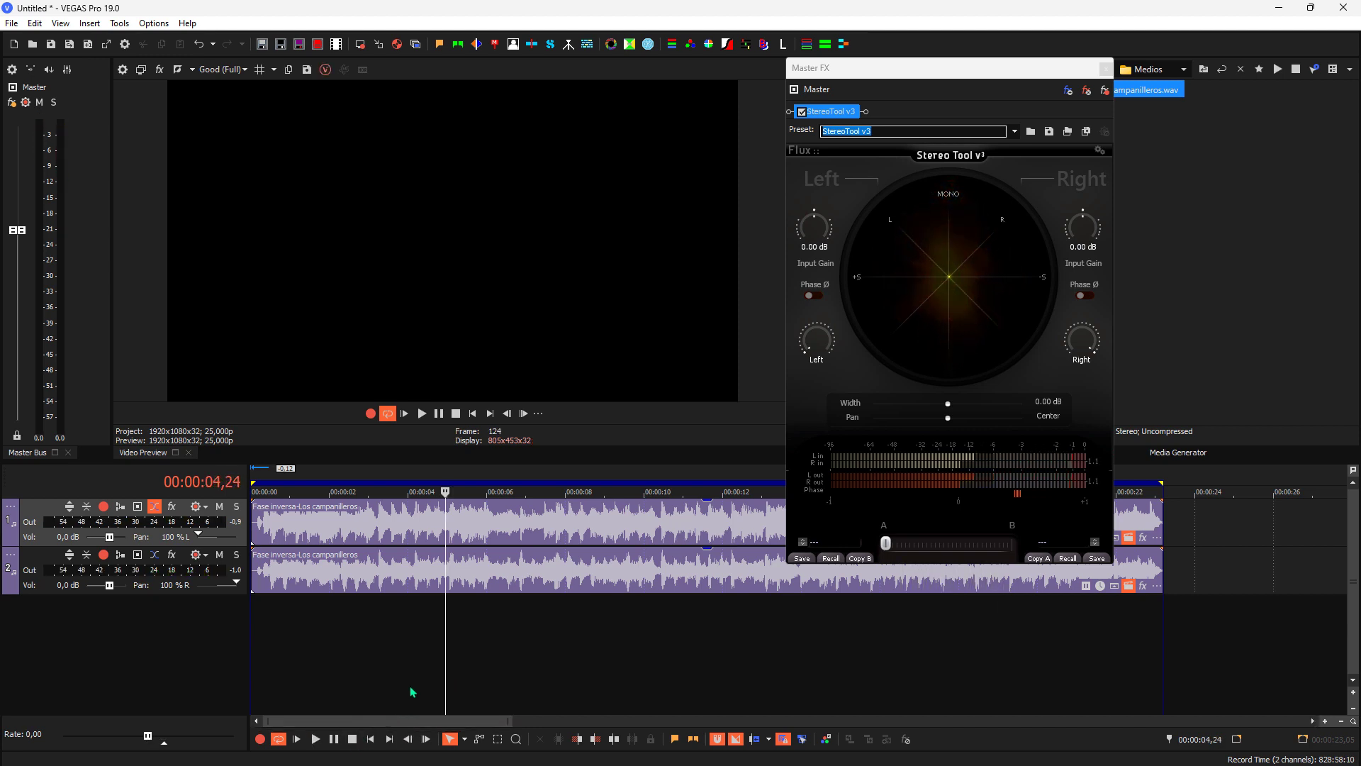
pyautogui.press('space')
pyautogui.press('Return')
pyautogui.click(370, 738)
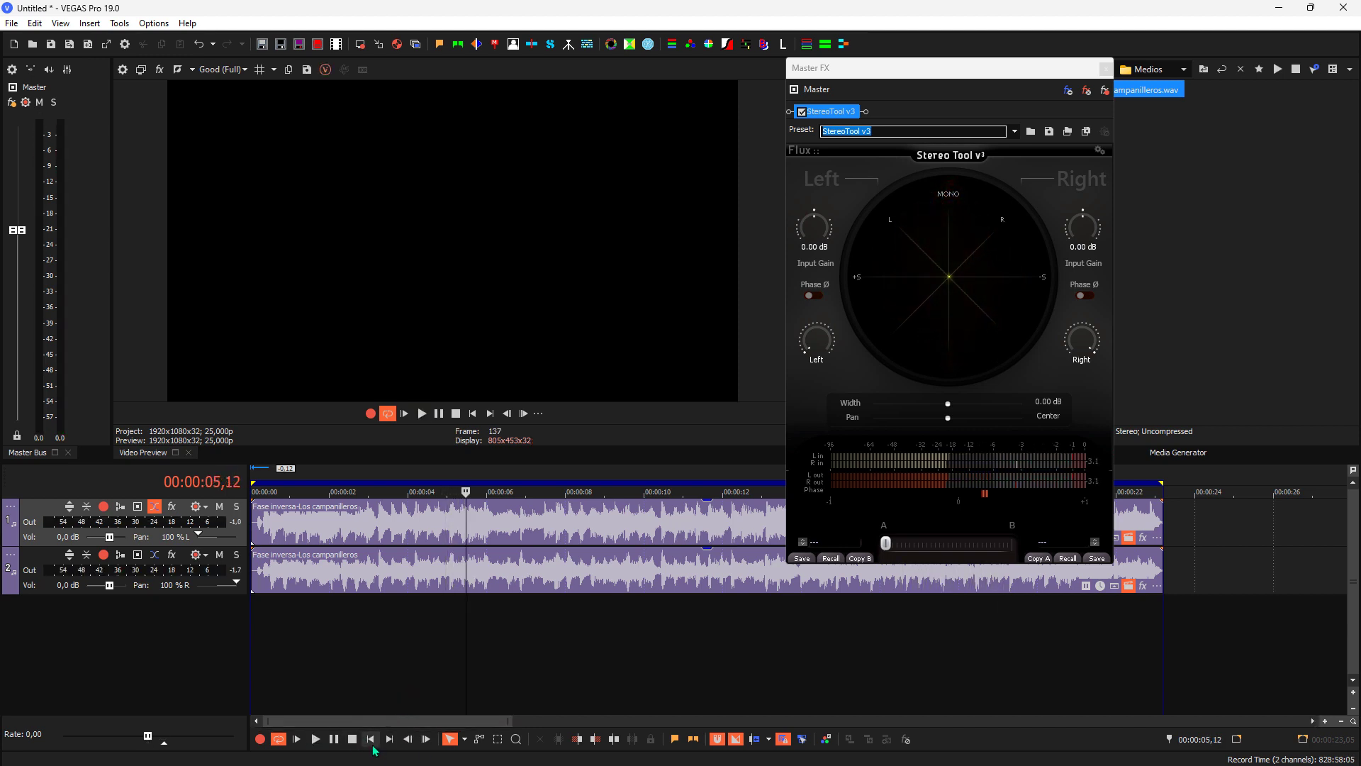